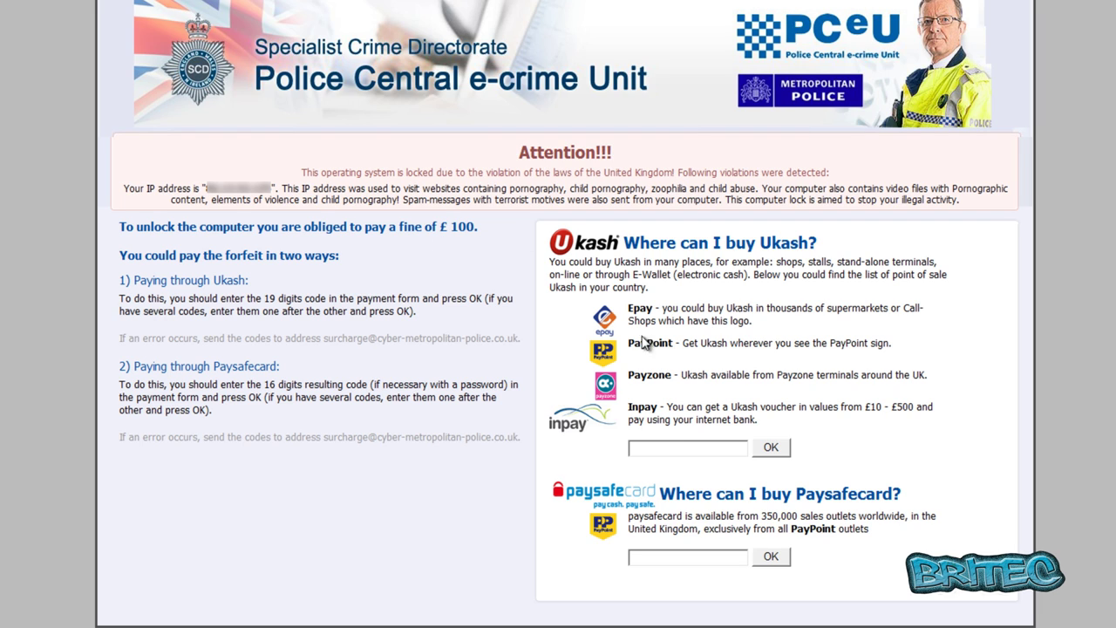
Test the Ukash and Paysafecard code fields on the police ransomware lock screen.
{"action": "left_click", "coordinate": [671, 451]}
{"action": "left_click", "coordinate": [684, 551]}
{"action": "left_click", "coordinate": [771, 556]}
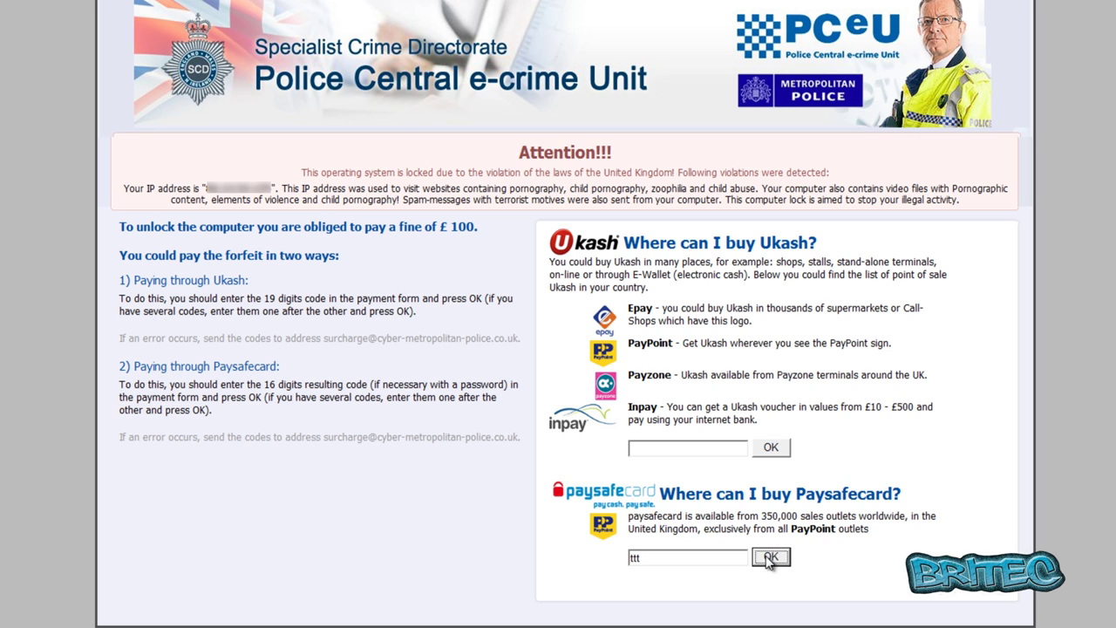
{"action": "left_click", "coordinate": [661, 558]}
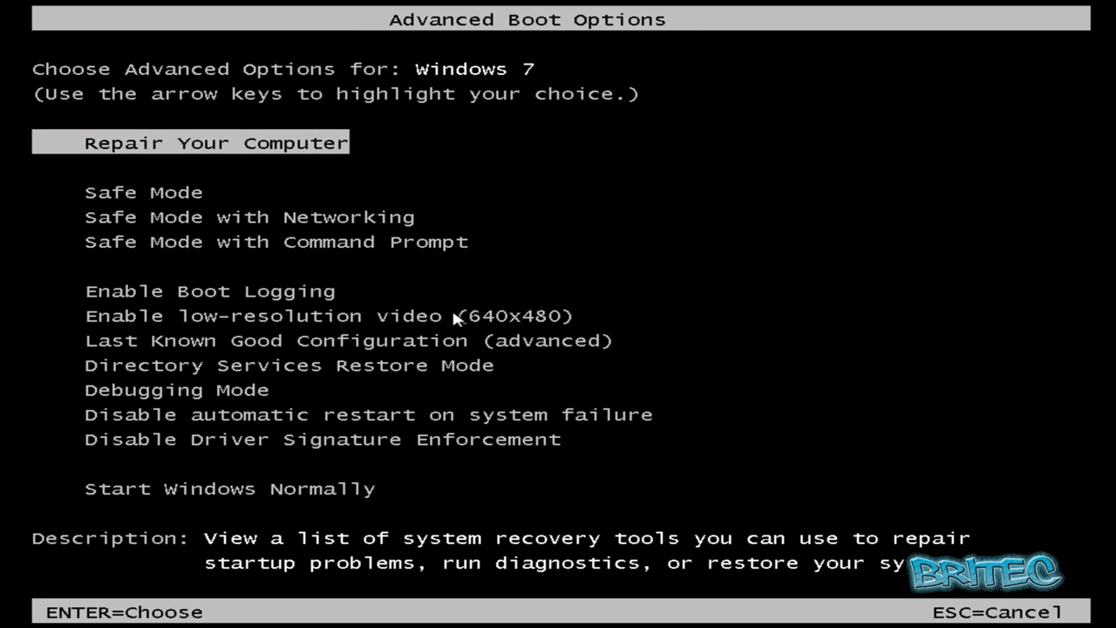
Start Repair Your Computer, keep the US keyboard, and log on to the recovery options.
{"action": "key", "text": "Down"}
{"action": "key", "text": "Up"}
{"action": "key", "text": "Return"}
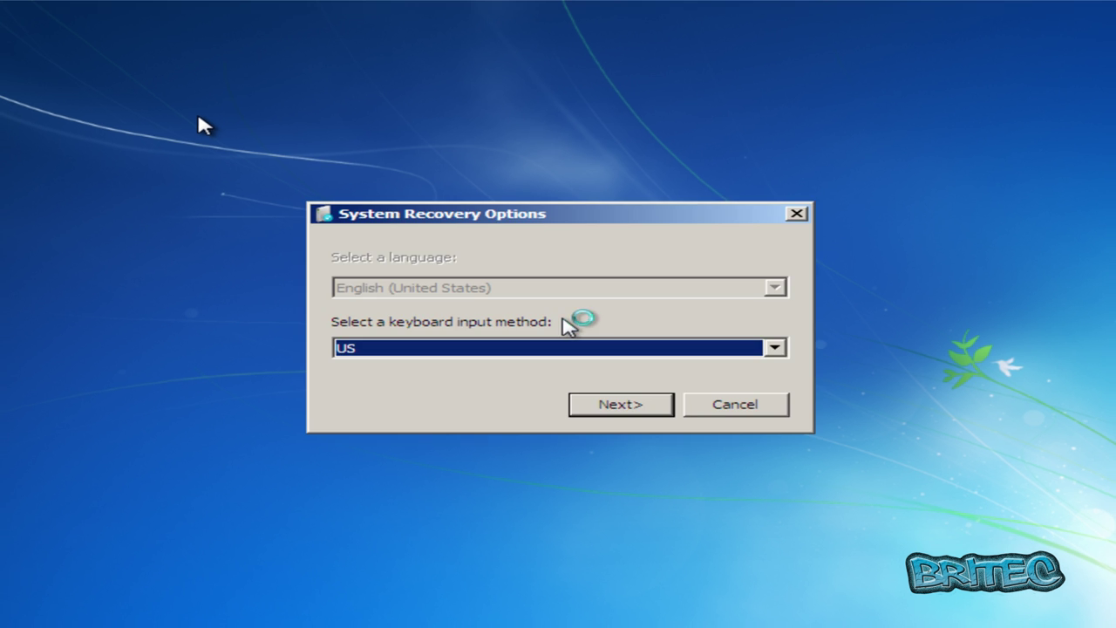
{"action": "left_click", "coordinate": [617, 403]}
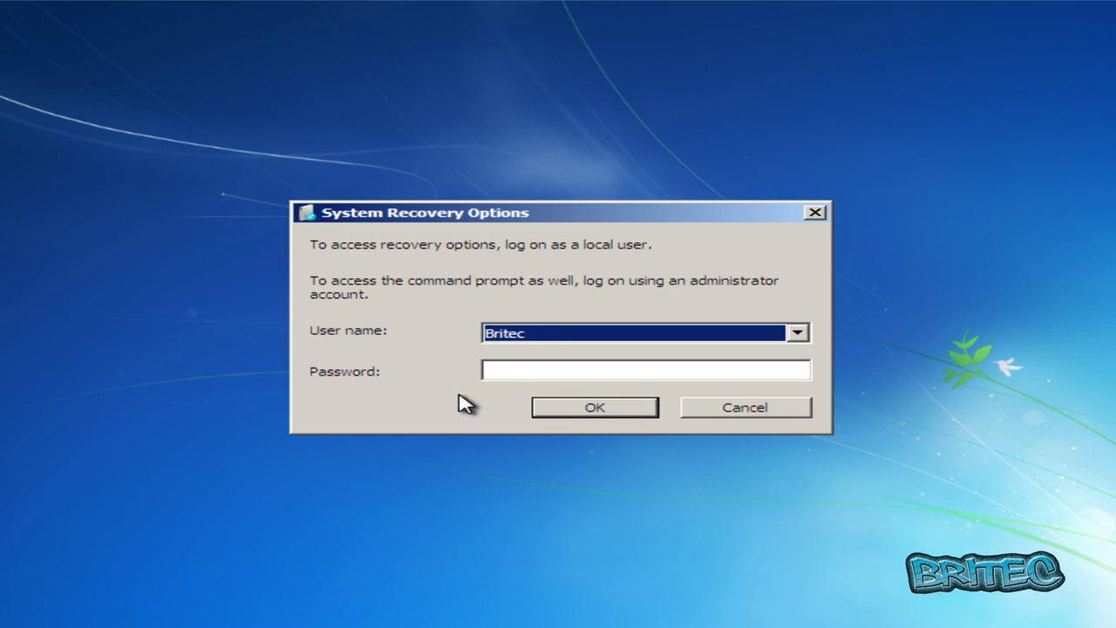
{"action": "left_click", "coordinate": [587, 417]}
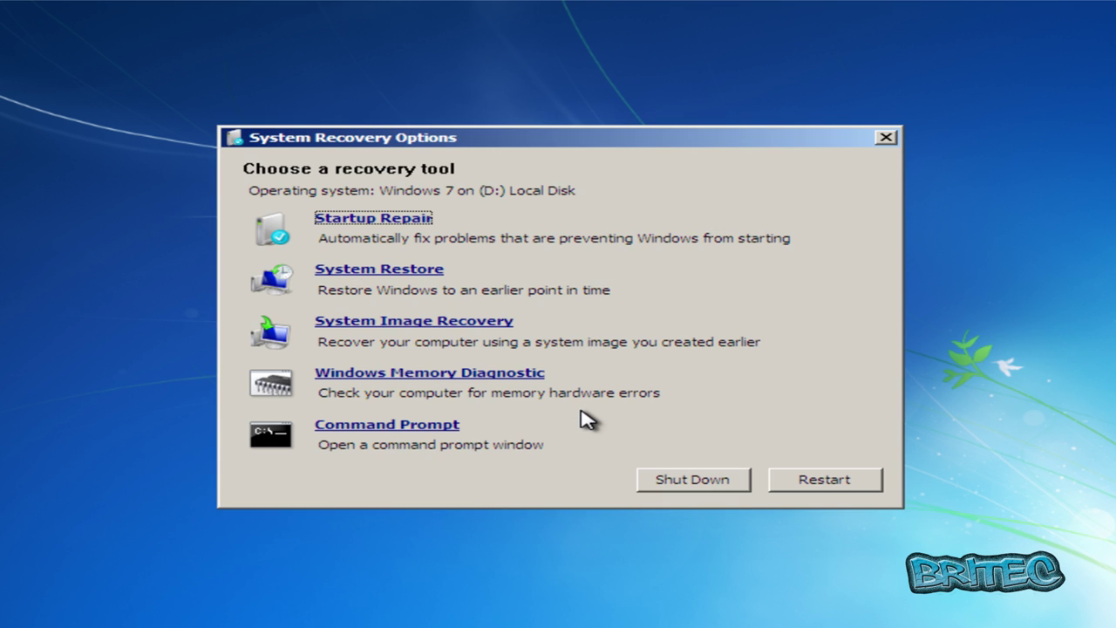
Open Command Prompt, switch to drive F:, list its files, and launch FRST.exe.
{"action": "left_click", "coordinate": [413, 427]}
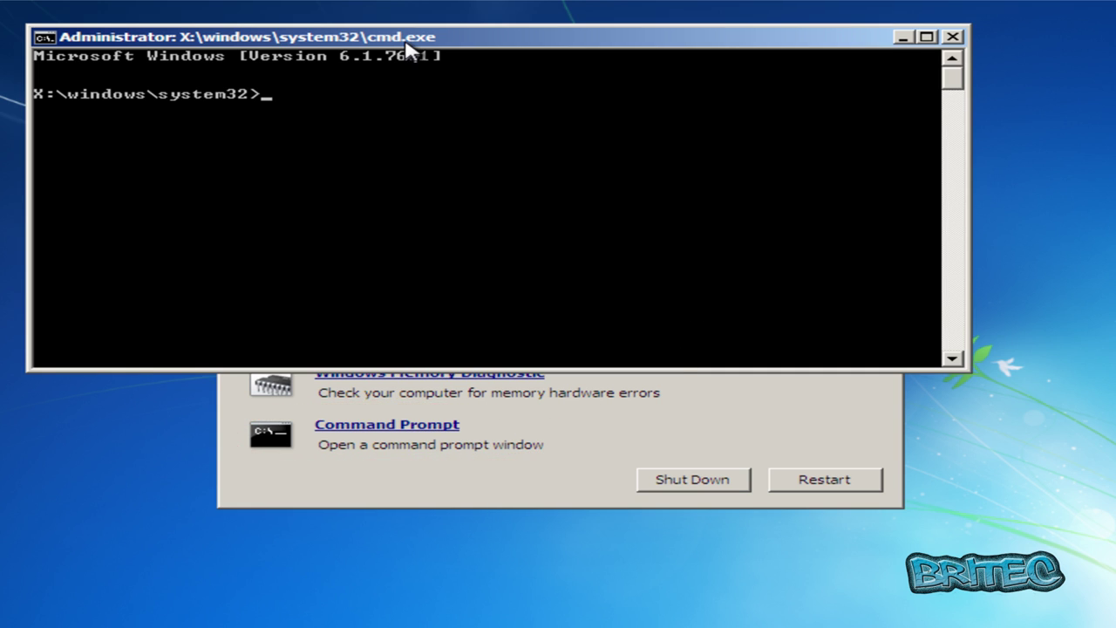
{"action": "left_click_drag", "start_coordinate": [408, 42], "coordinate": [440, 154]}
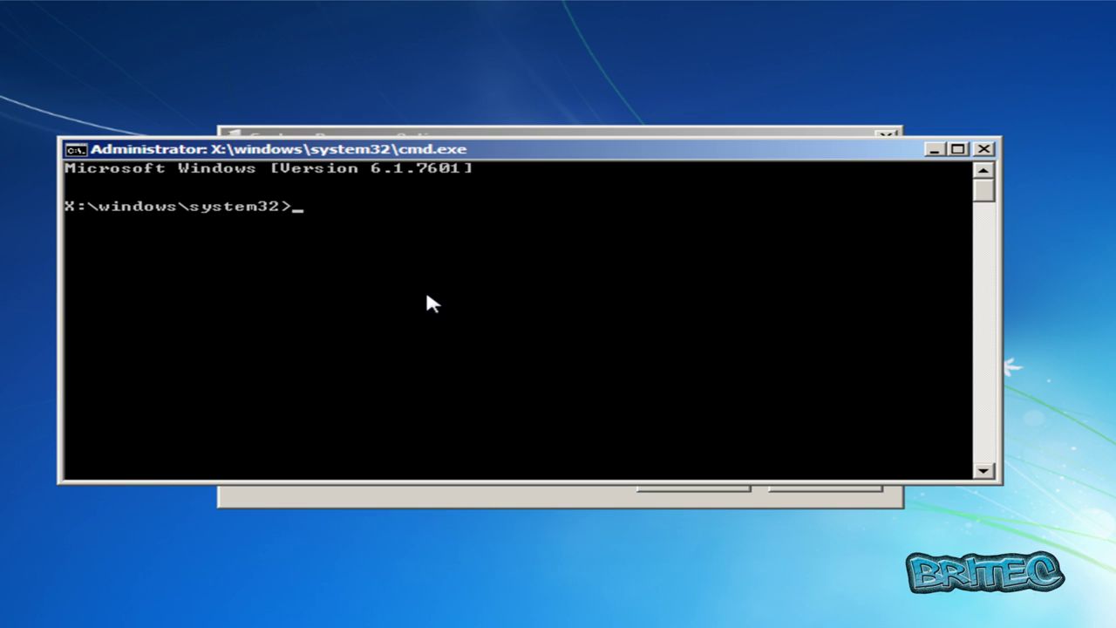
{"action": "type", "text": "f:"}
{"action": "key", "text": "Return"}
{"action": "type", "text": "dir"}
{"action": "key", "text": "Return"}
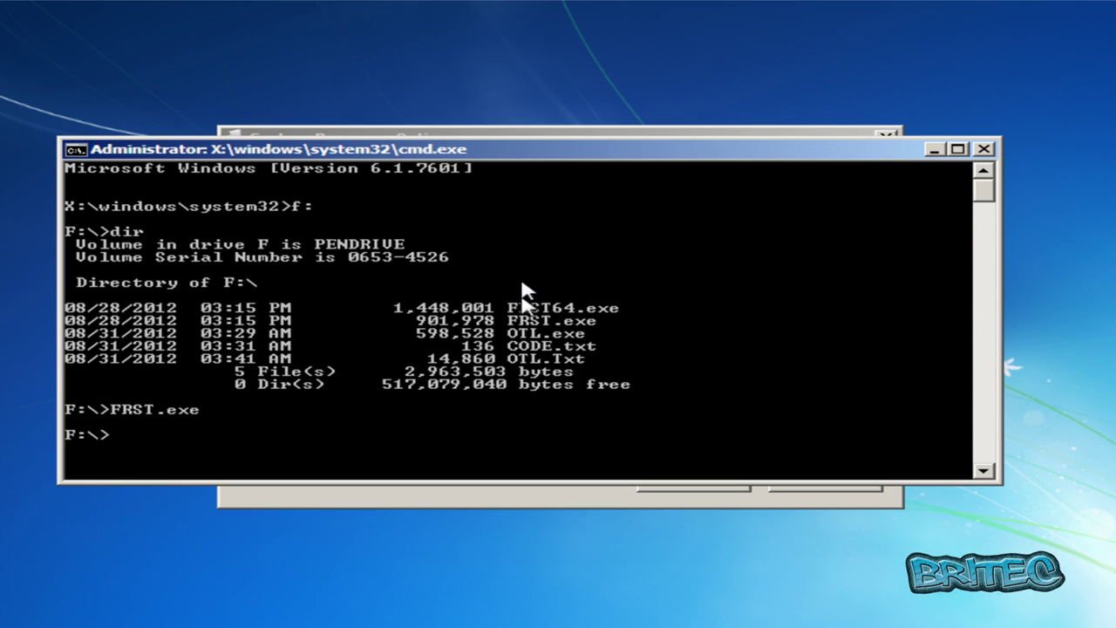
{"action": "left_click_drag", "start_coordinate": [698, 148], "coordinate": [616, 166]}
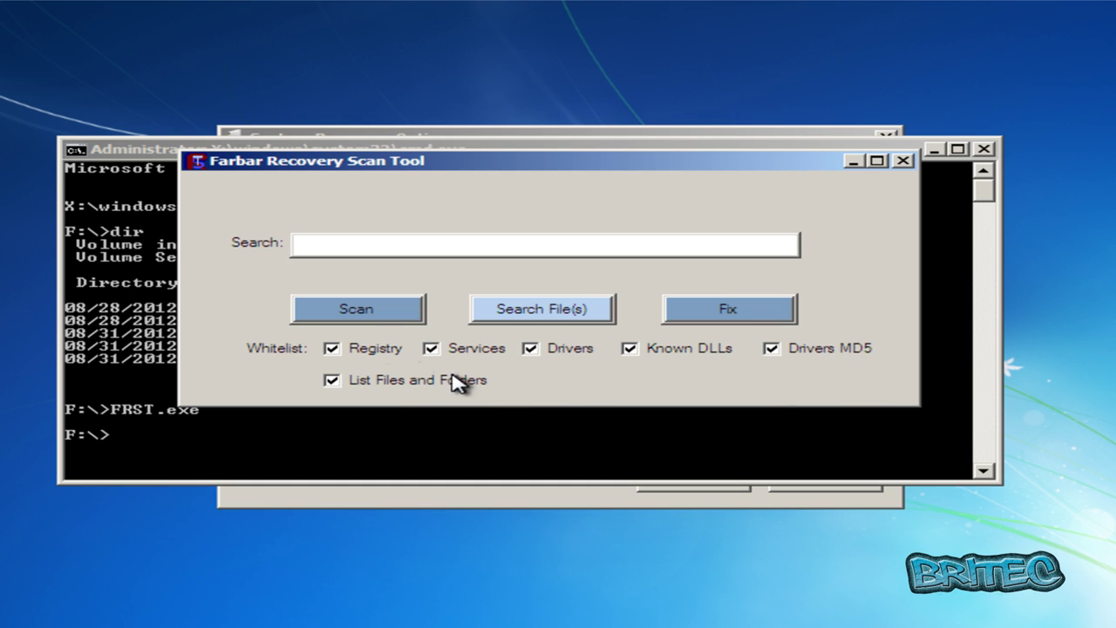
Run the FRST scan, dismiss the completion message, and close the tool.
{"action": "left_click", "coordinate": [357, 319]}
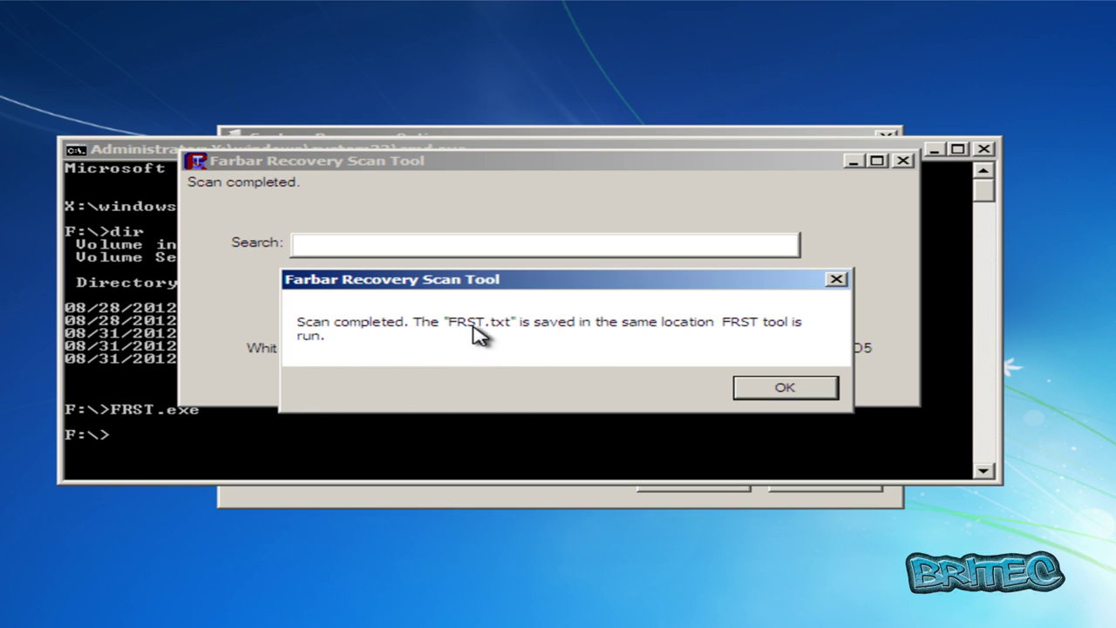
{"action": "left_click", "coordinate": [784, 388]}
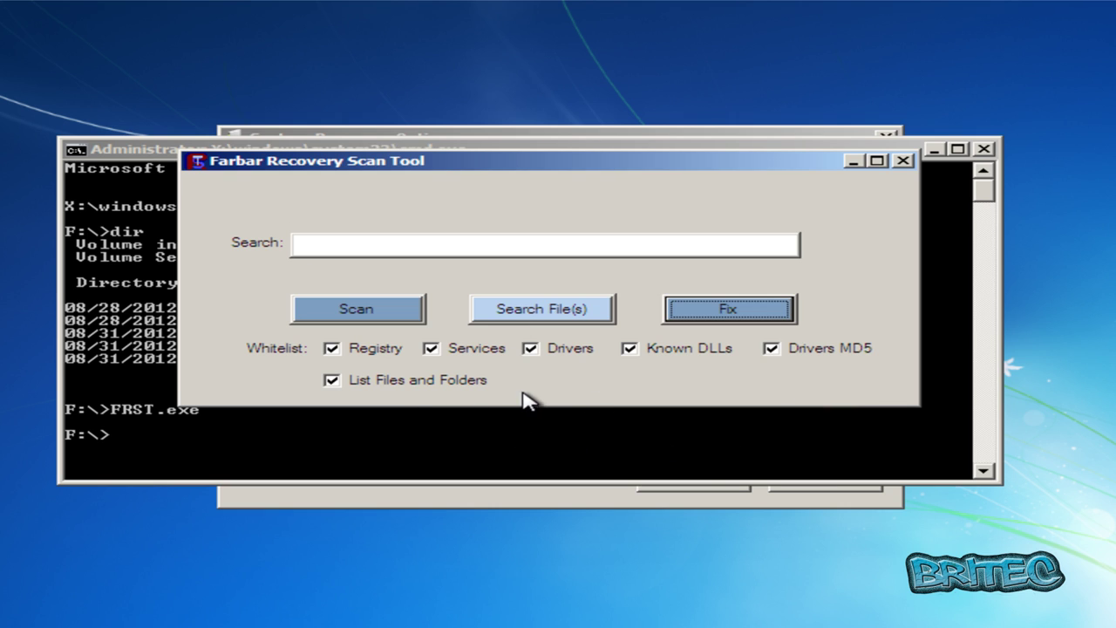
{"action": "left_click", "coordinate": [902, 162]}
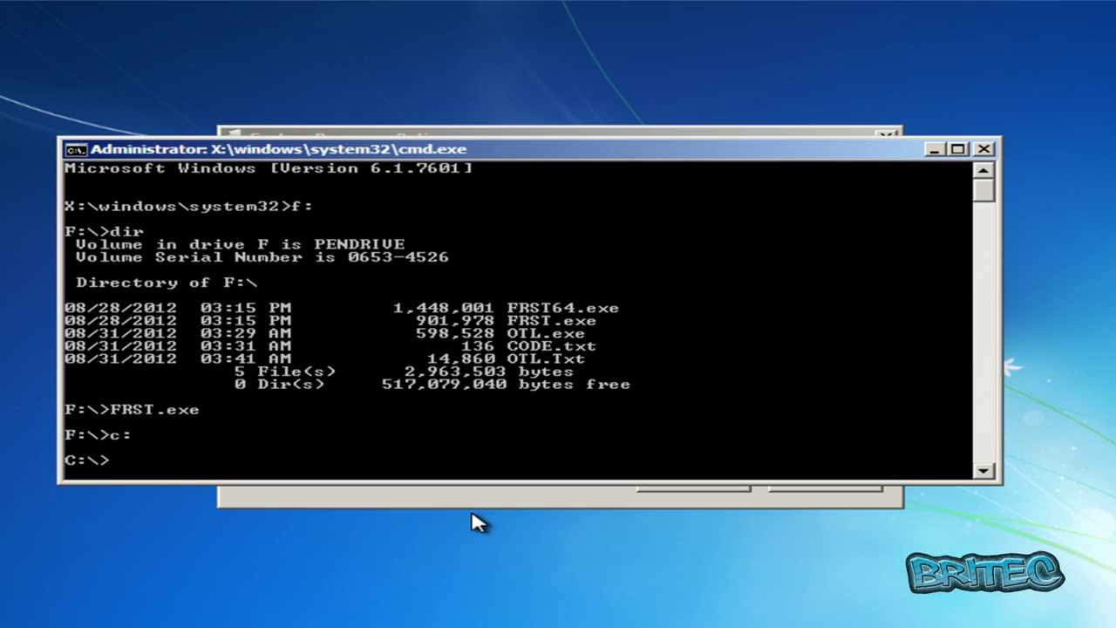
List drive C: and change into the Windows\System32 folder.
{"action": "type", "text": "r"}
{"action": "key", "text": "Return"}
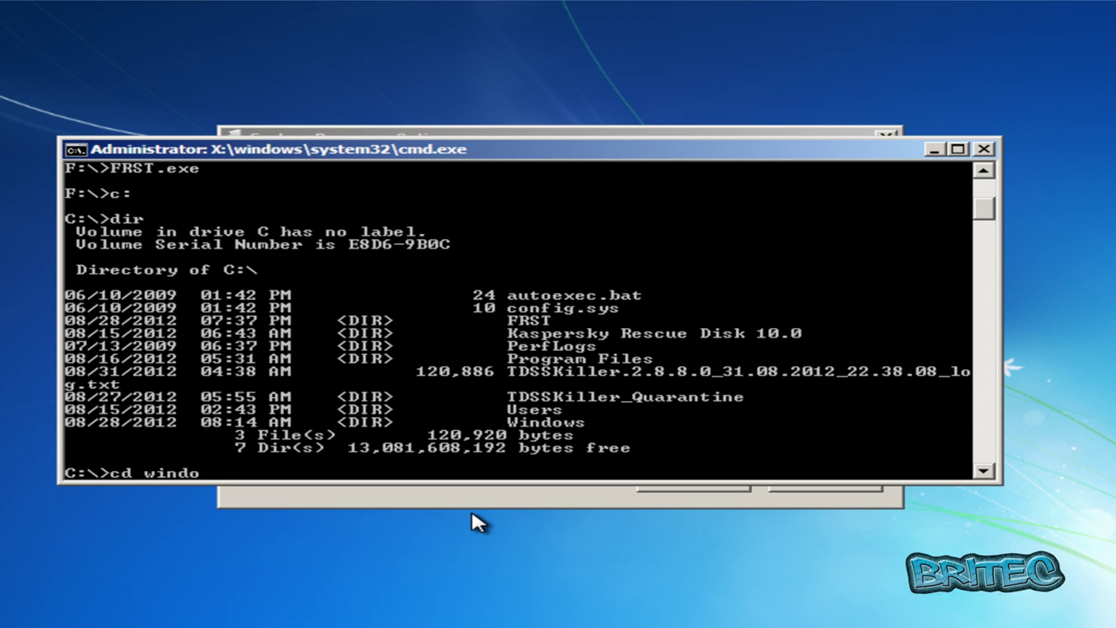
{"action": "type", "text": "cd windows\\system32"}
{"action": "key", "text": "Return"}
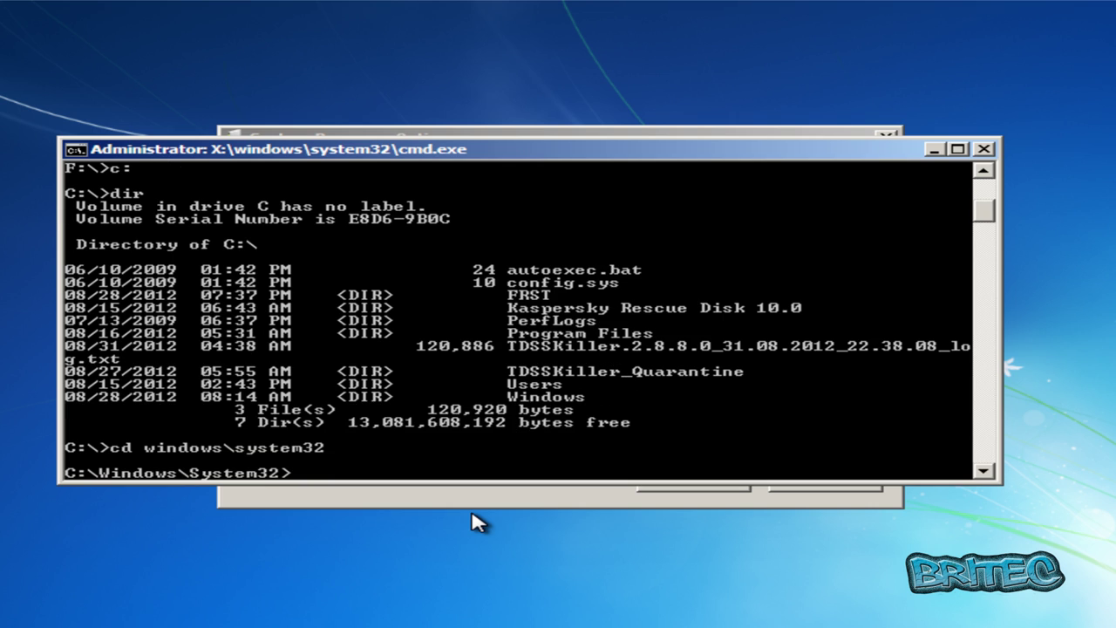
Launch a blank Notepad with the notepad command, correcting typos.
{"action": "type", "text": "noter"}
{"action": "key", "text": "BackSpace"}
{"action": "type", "text": "pa"}
{"action": "key", "text": "BackSpace"}
{"action": "type", "text": "ad"}
{"action": "key", "text": "Return"}
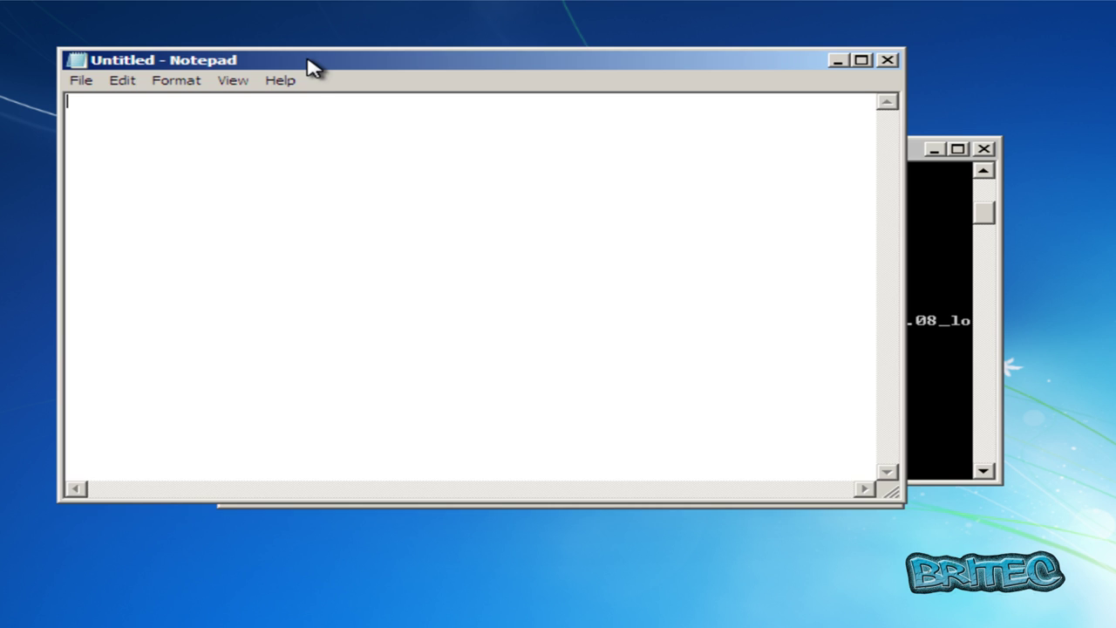
Open the FRST log file from PENDRIVE (F:) using File > Open in Notepad.
{"action": "left_click_drag", "start_coordinate": [310, 66], "coordinate": [349, 84]}
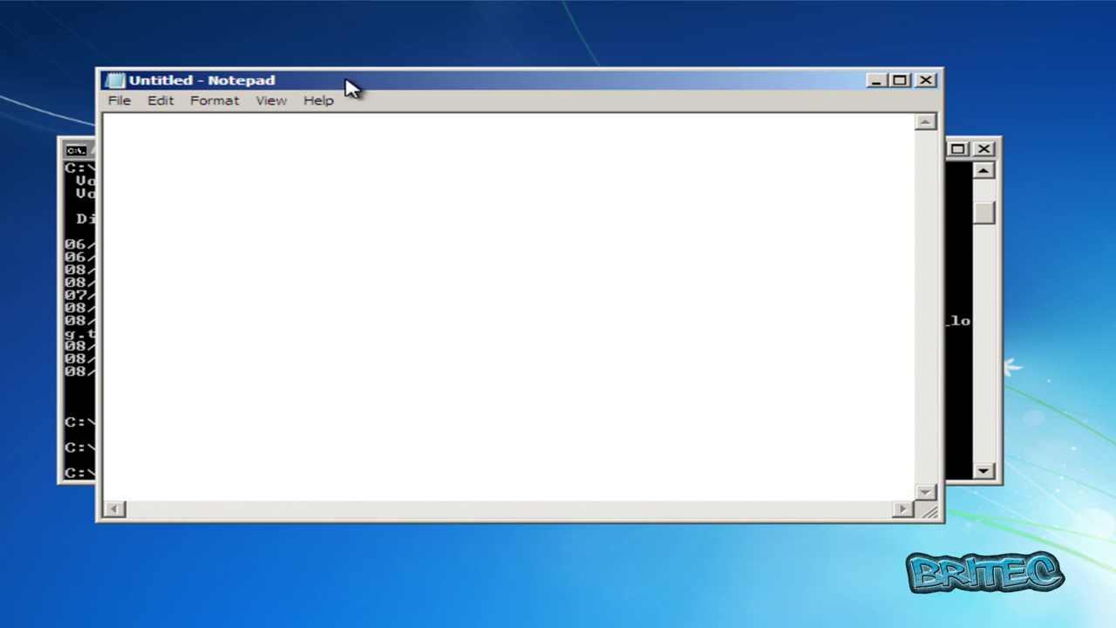
{"action": "left_click", "coordinate": [120, 101]}
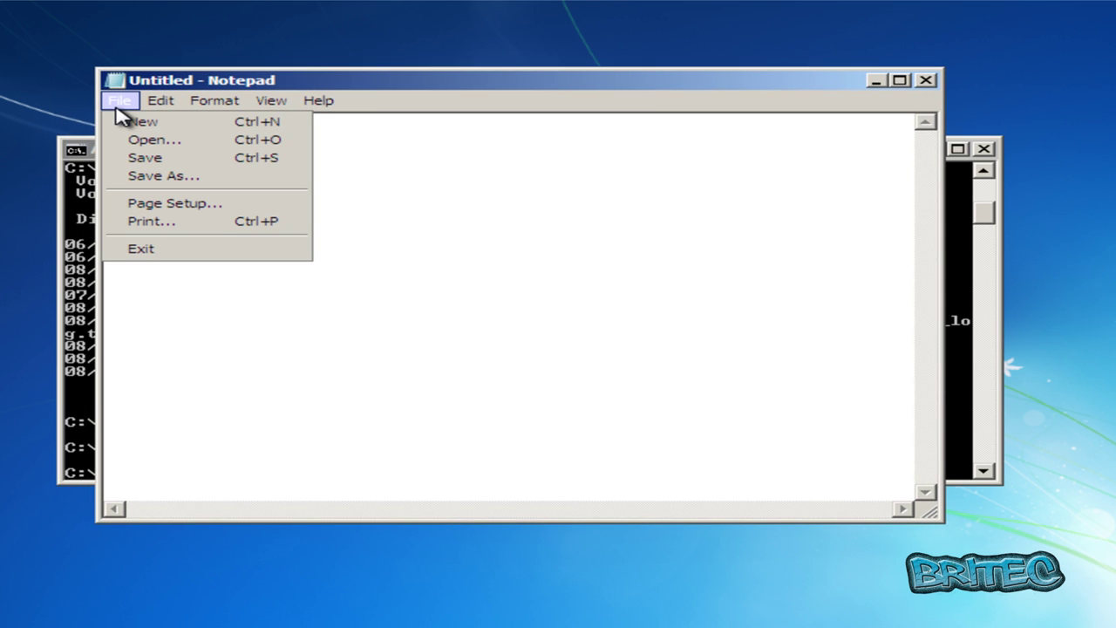
{"action": "left_click", "coordinate": [145, 141]}
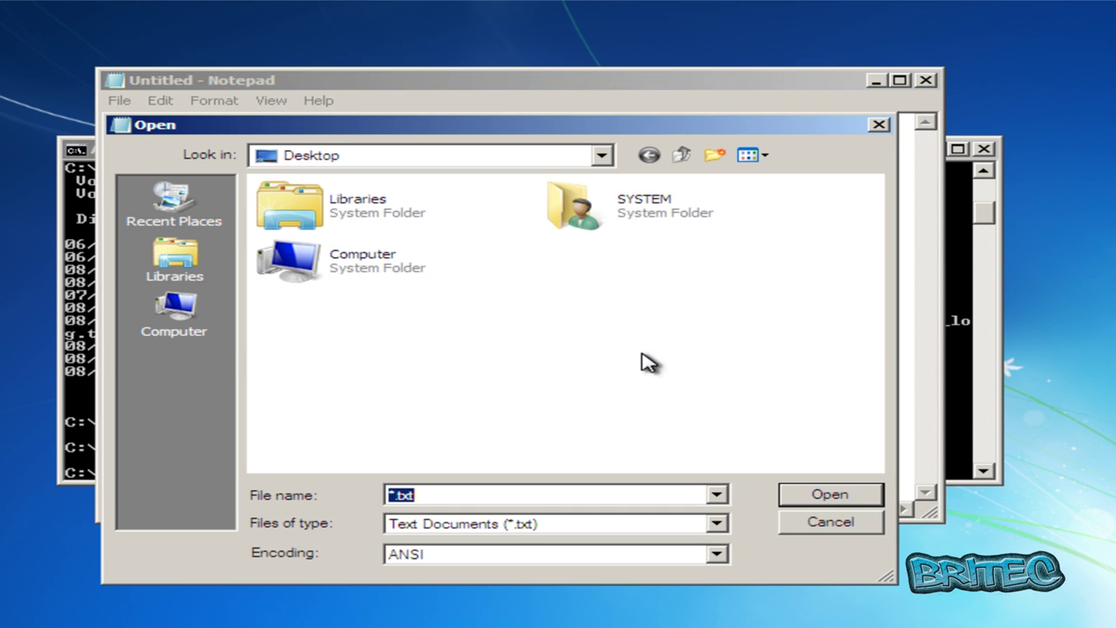
{"action": "double_click", "coordinate": [296, 270]}
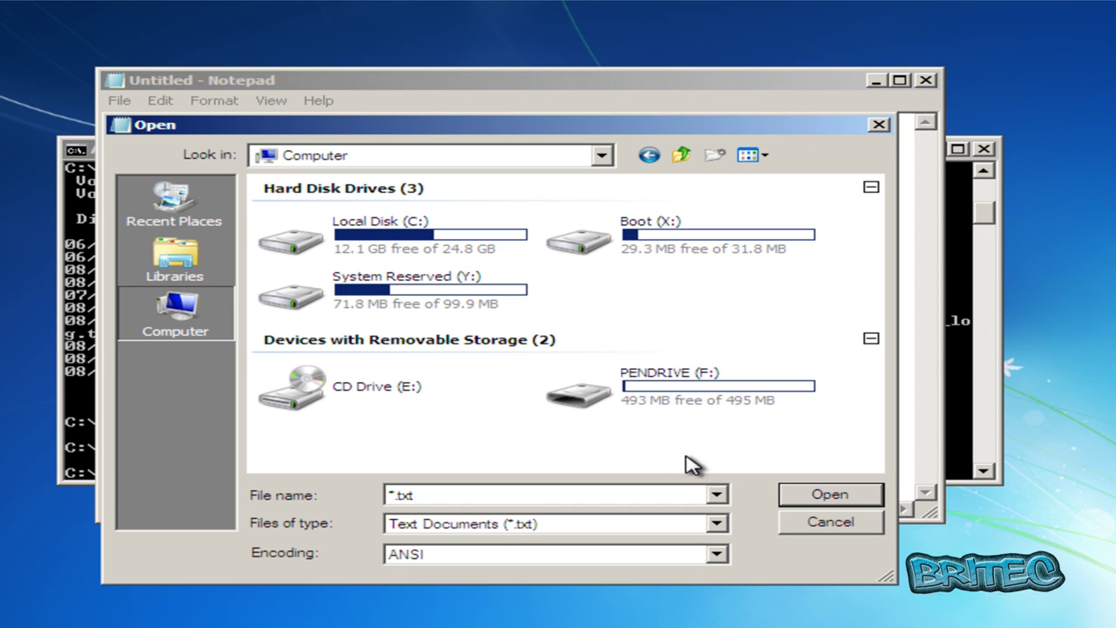
{"action": "double_click", "coordinate": [639, 396]}
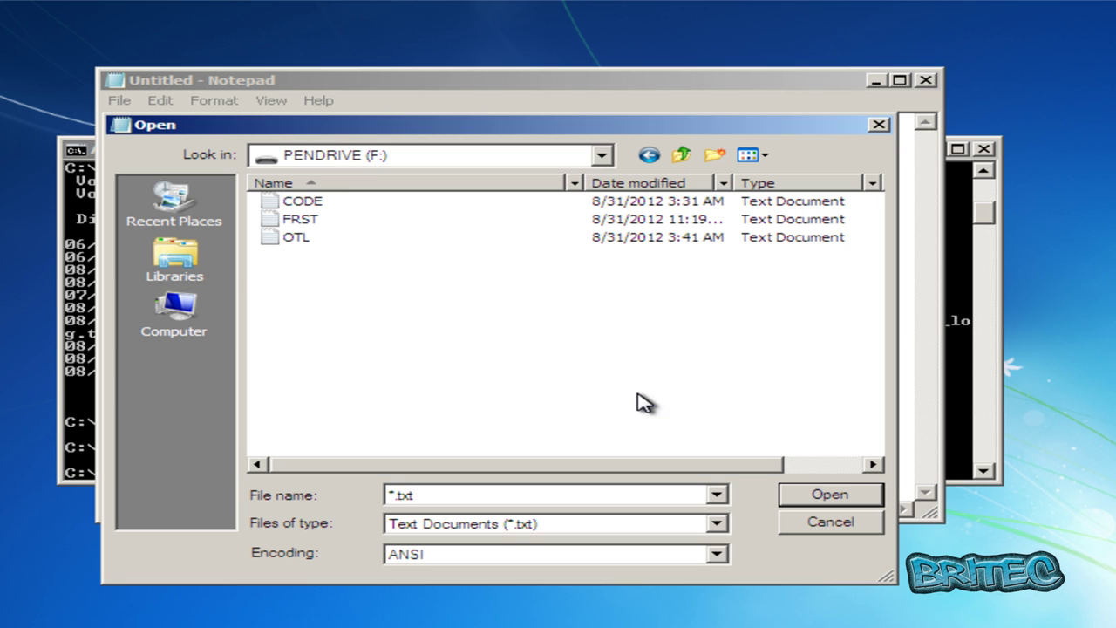
{"action": "left_click", "coordinate": [309, 223]}
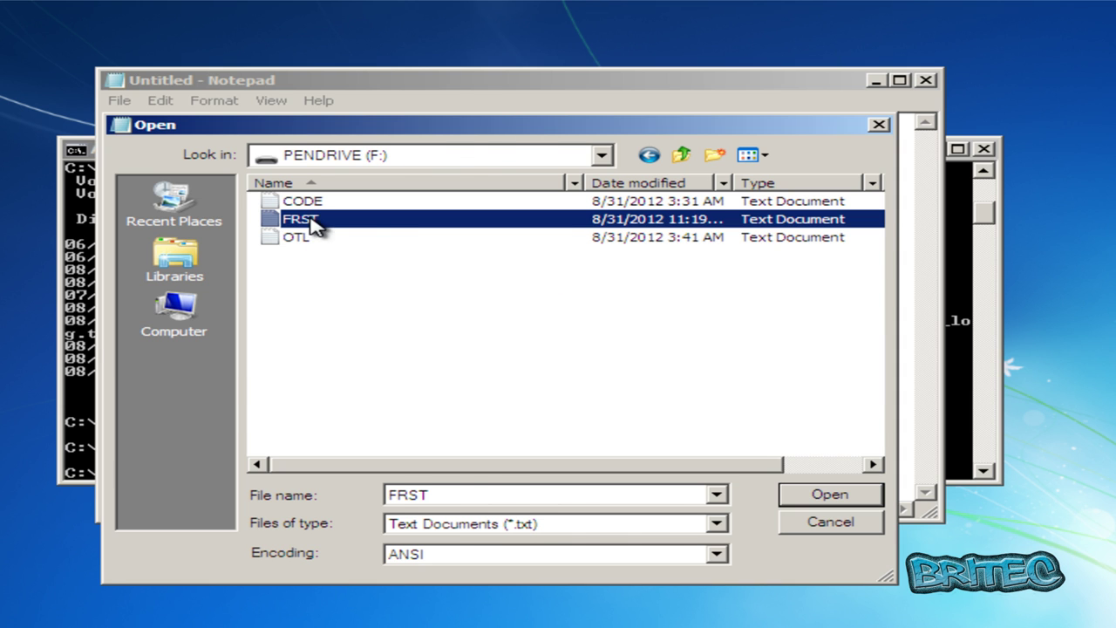
{"action": "double_click", "coordinate": [312, 224]}
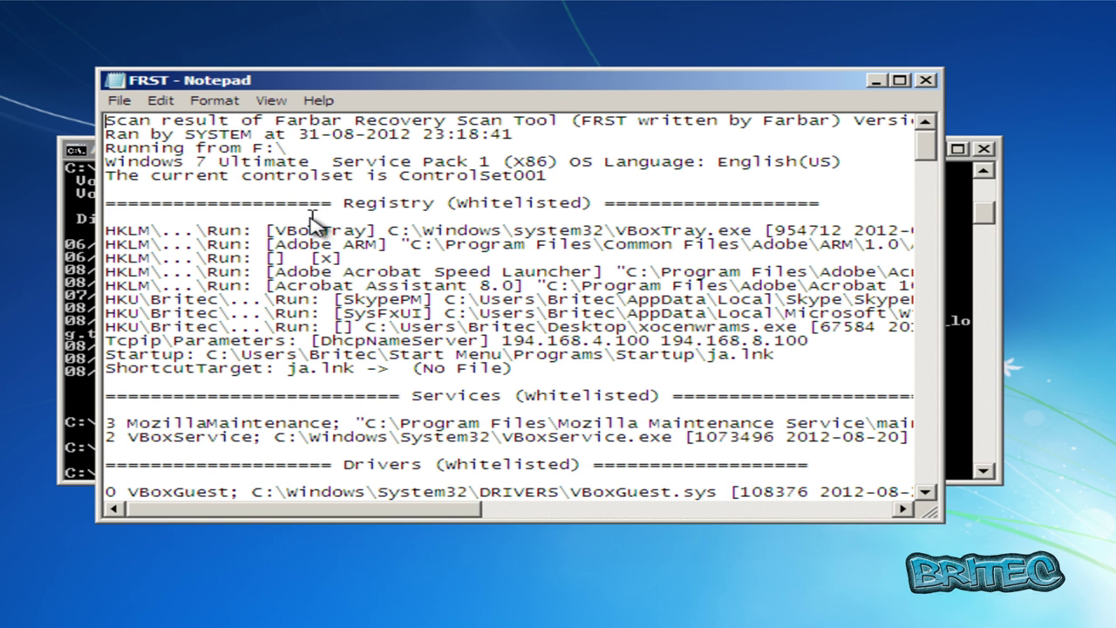
Maximize the log, copy the SkypePM HKU Run line, and minimize Notepad.
{"action": "left_click", "coordinate": [901, 81]}
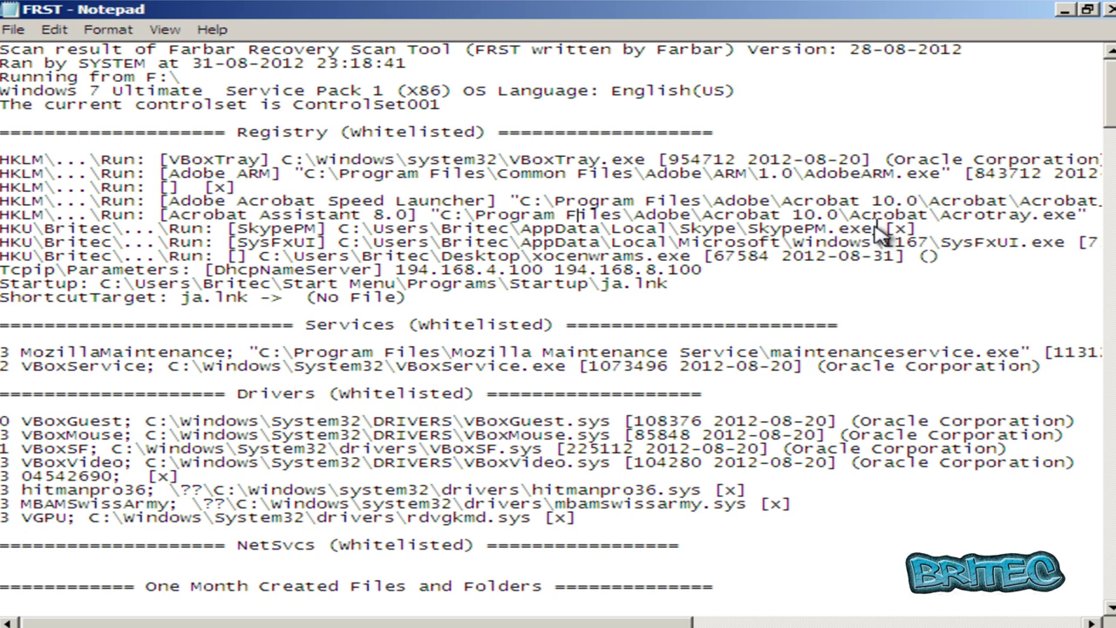
{"action": "left_click_drag", "start_coordinate": [876, 229], "coordinate": [4, 237]}
{"action": "right_click", "coordinate": [40, 234]}
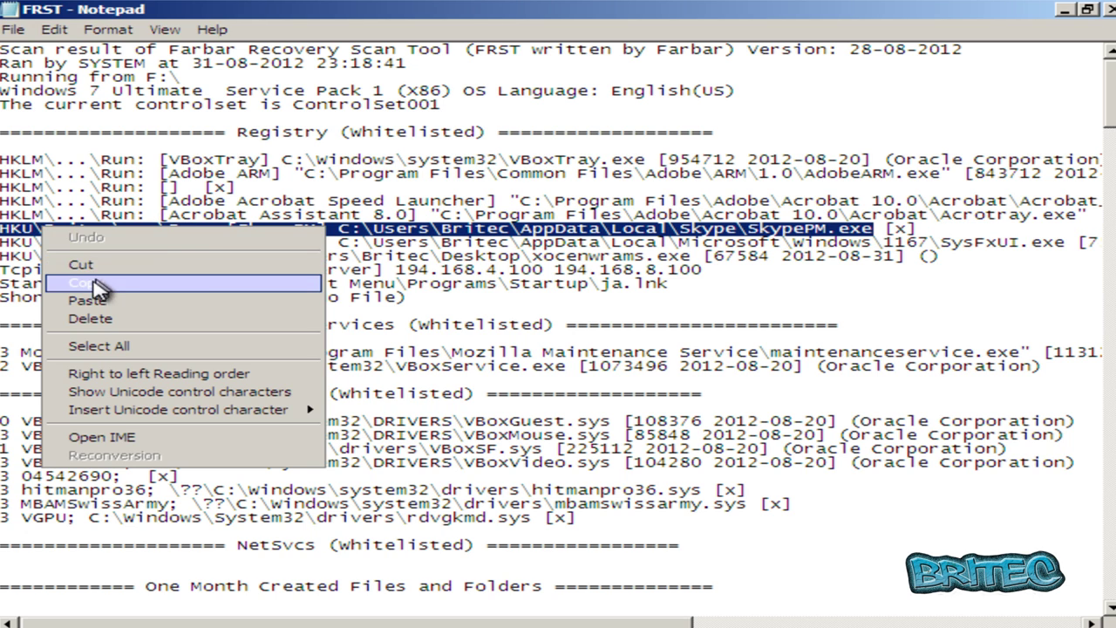
{"action": "left_click", "coordinate": [52, 282]}
{"action": "left_click", "coordinate": [1064, 9]}
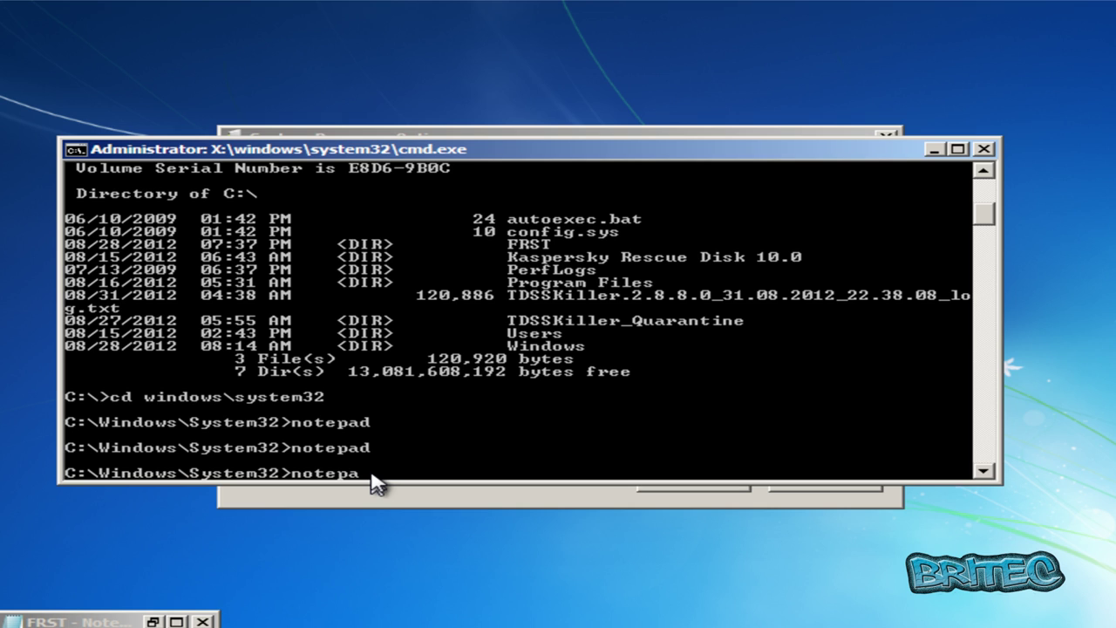
Open a new Notepad fixlist and paste the SkypePM Run line into it.
{"action": "key", "text": "Return"}
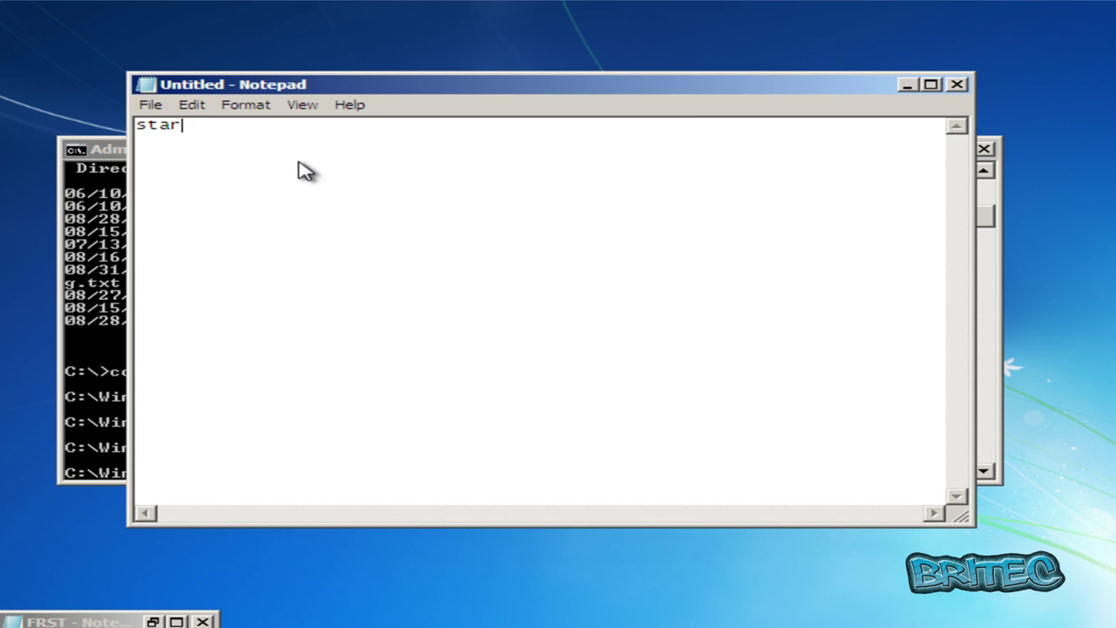
{"action": "key", "text": "Return"}
{"action": "right_click", "coordinate": [238, 155]}
{"action": "left_click", "coordinate": [287, 229]}
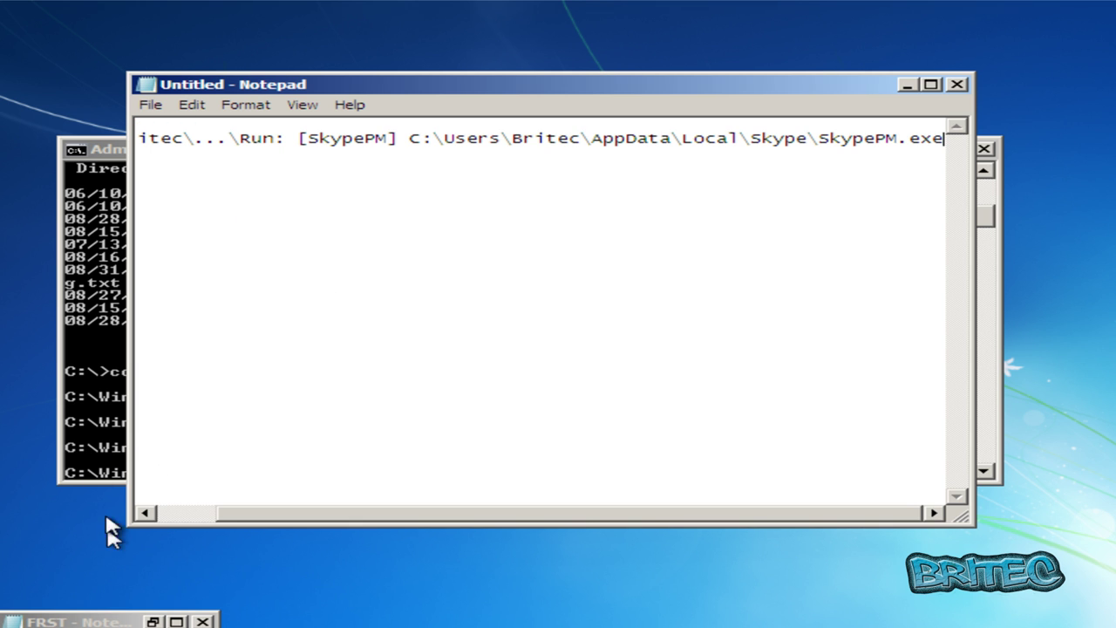
Copy the SysFxUI Run entry from the FRST log into the fixlist.
{"action": "left_click", "coordinate": [152, 621]}
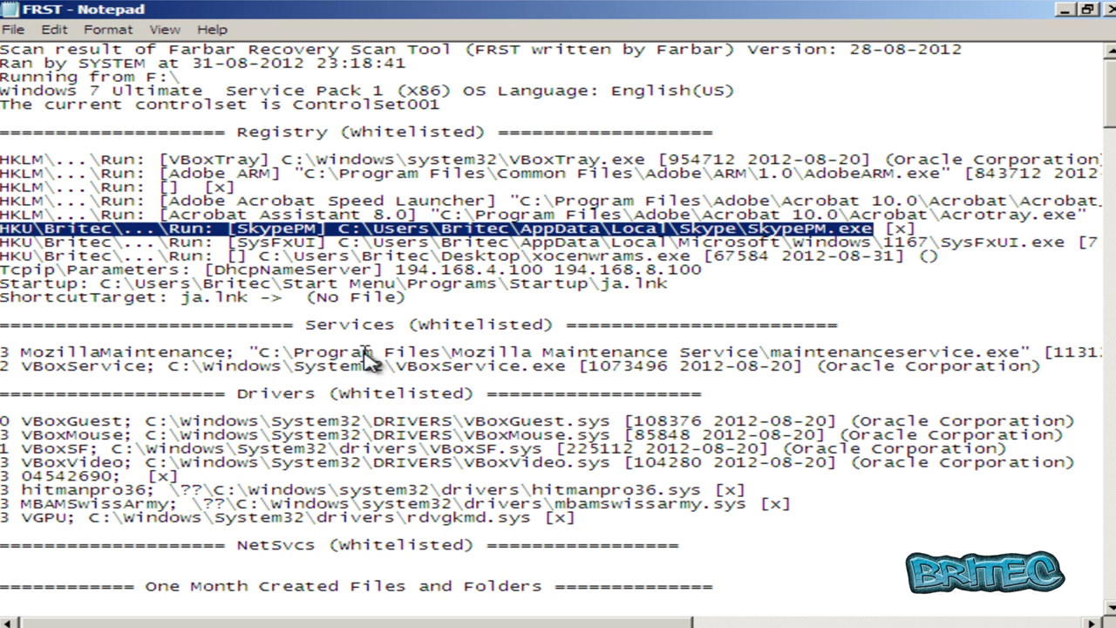
{"action": "left_click", "coordinate": [710, 262]}
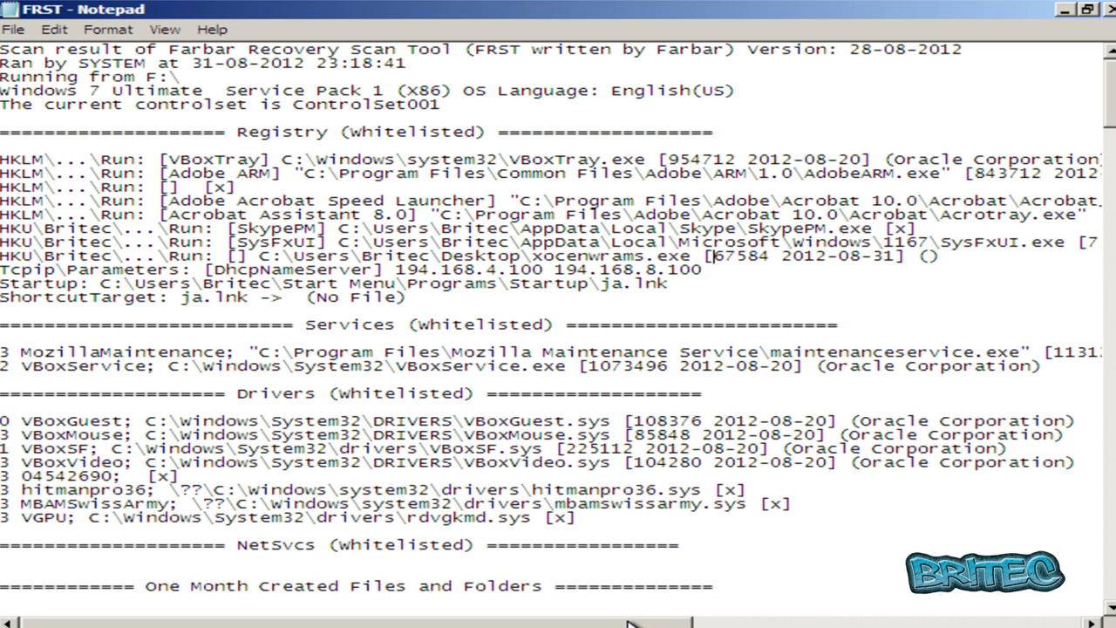
{"action": "left_click_drag", "start_coordinate": [632, 623], "coordinate": [680, 623]}
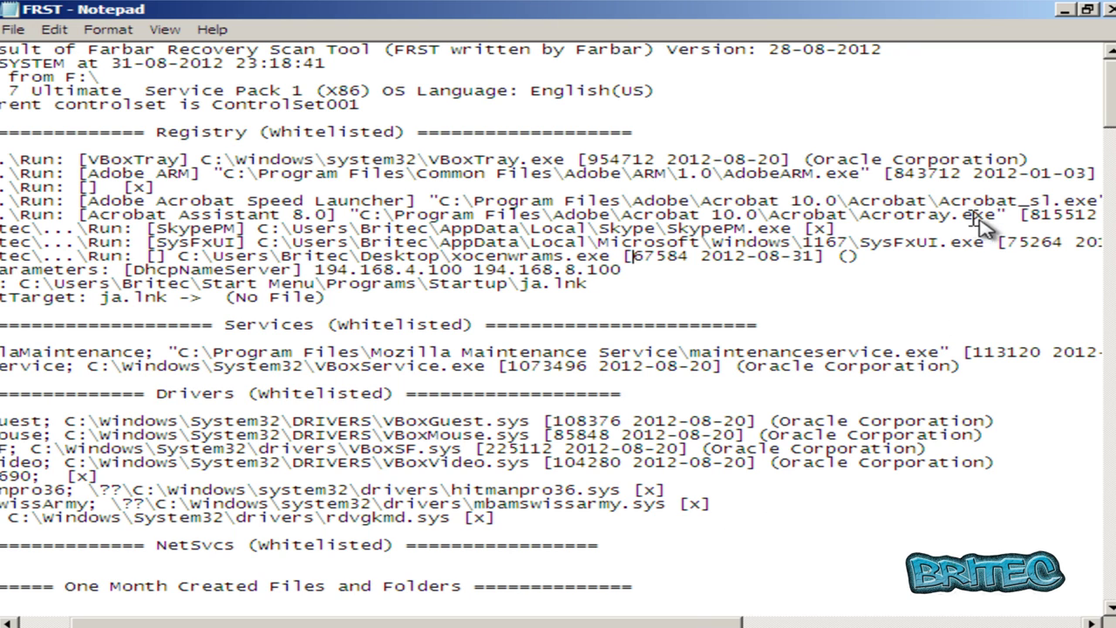
{"action": "left_click_drag", "start_coordinate": [985, 246], "coordinate": [0, 246]}
{"action": "right_click", "coordinate": [100, 251]}
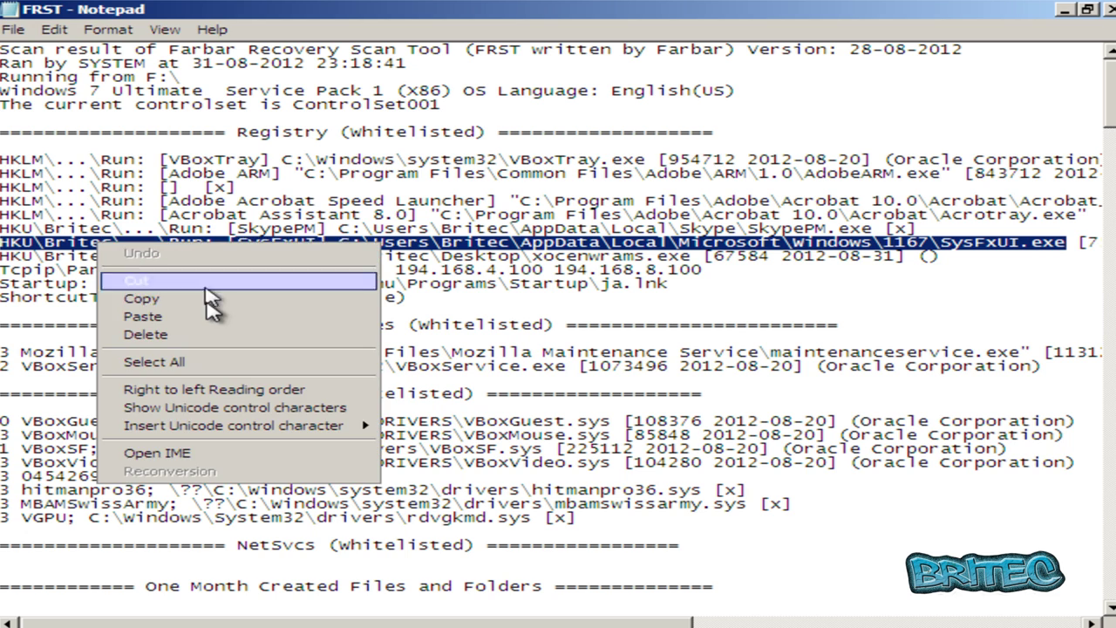
{"action": "left_click", "coordinate": [287, 297]}
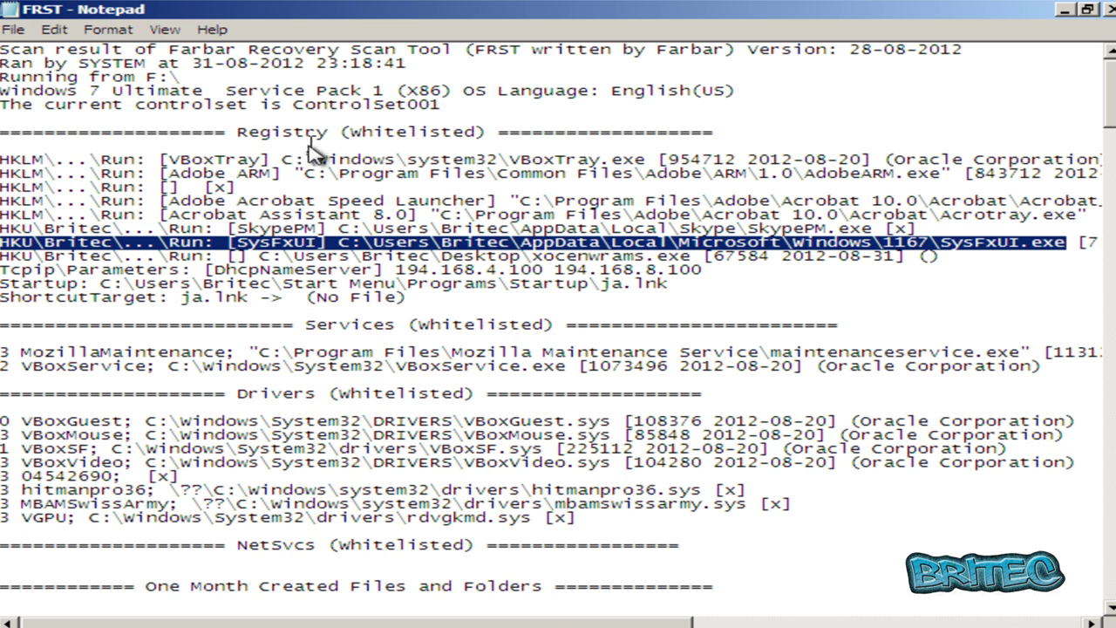
{"action": "left_click", "coordinate": [1065, 10]}
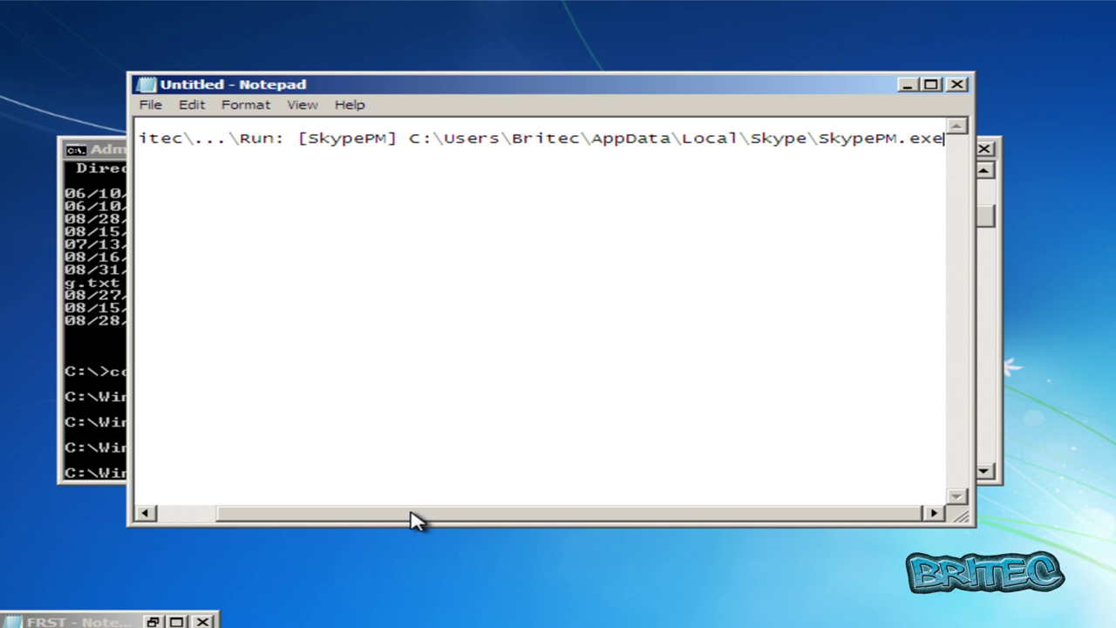
{"action": "key", "text": "Home"}
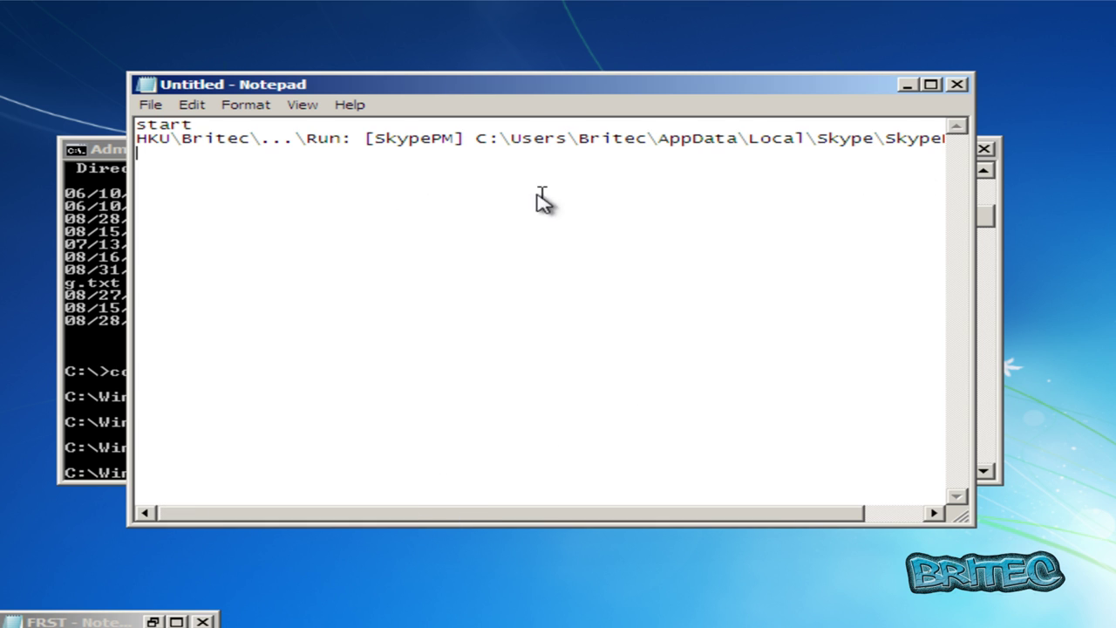
{"action": "right_click", "coordinate": [230, 162]}
{"action": "left_click", "coordinate": [314, 238]}
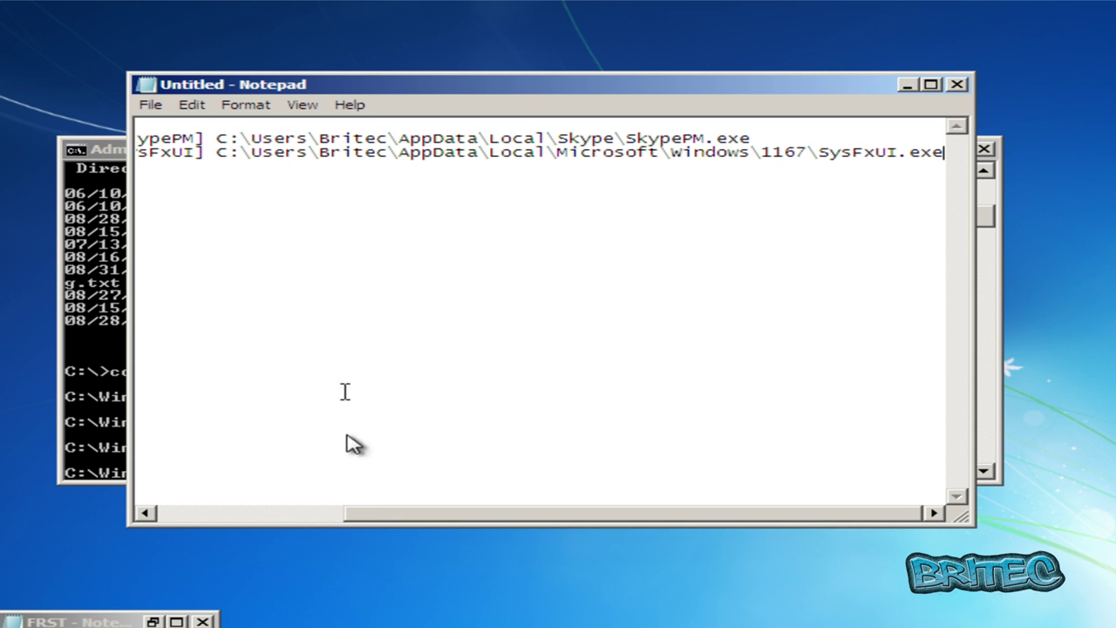
Copy the xocenwrams.exe Run entry from the FRST log into the fixlist.
{"action": "left_click", "coordinate": [70, 621]}
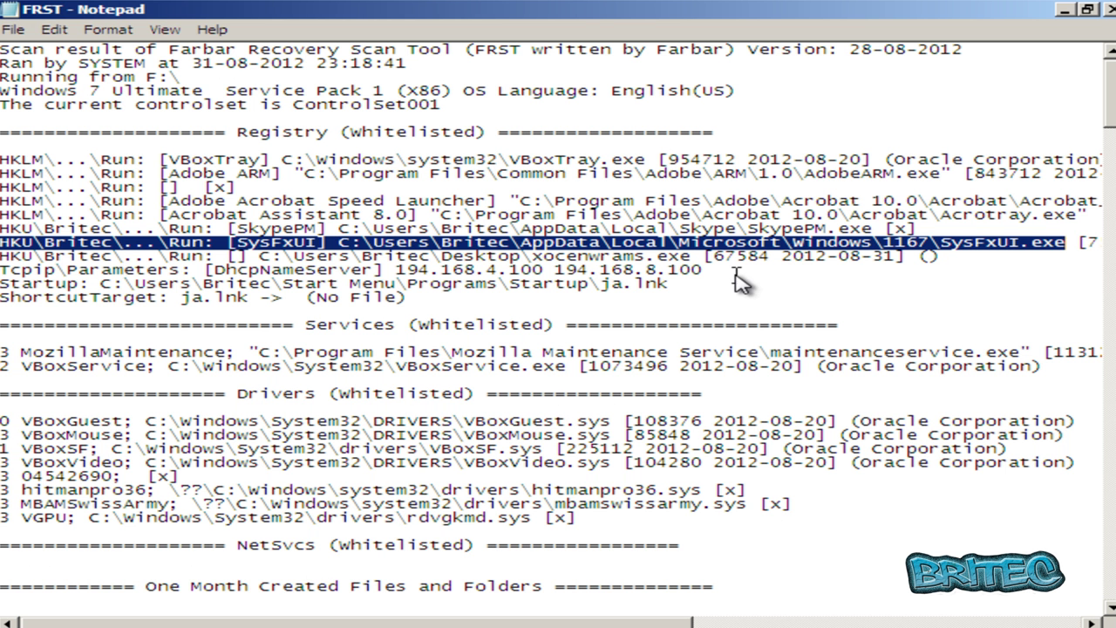
{"action": "left_click", "coordinate": [691, 253]}
{"action": "left_click_drag", "start_coordinate": [693, 255], "coordinate": [2, 257]}
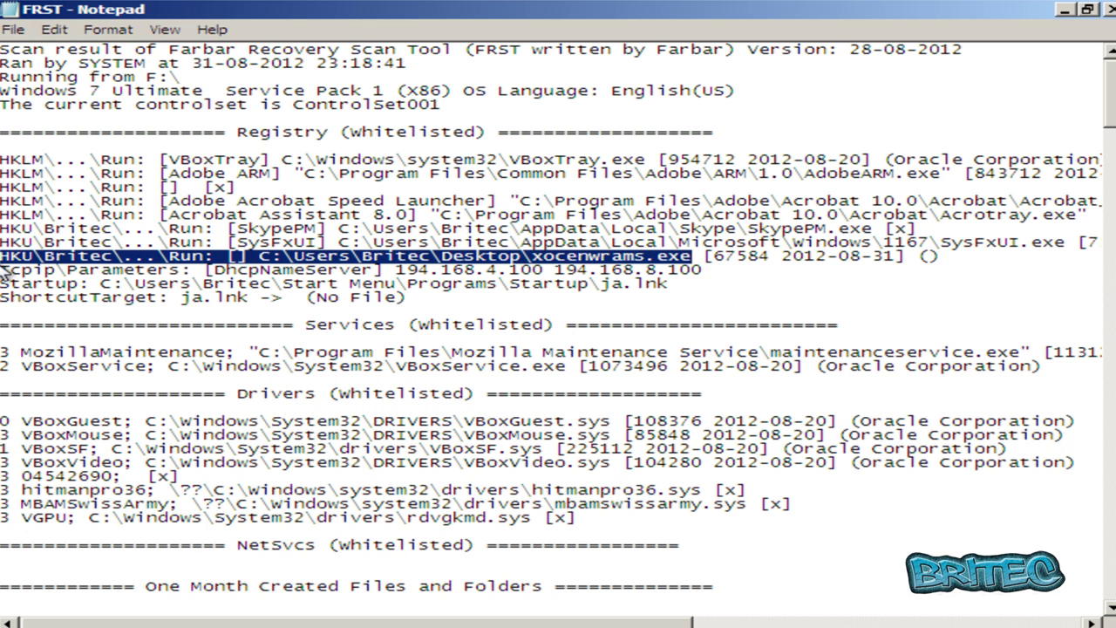
{"action": "right_click", "coordinate": [59, 262]}
{"action": "left_click", "coordinate": [121, 314]}
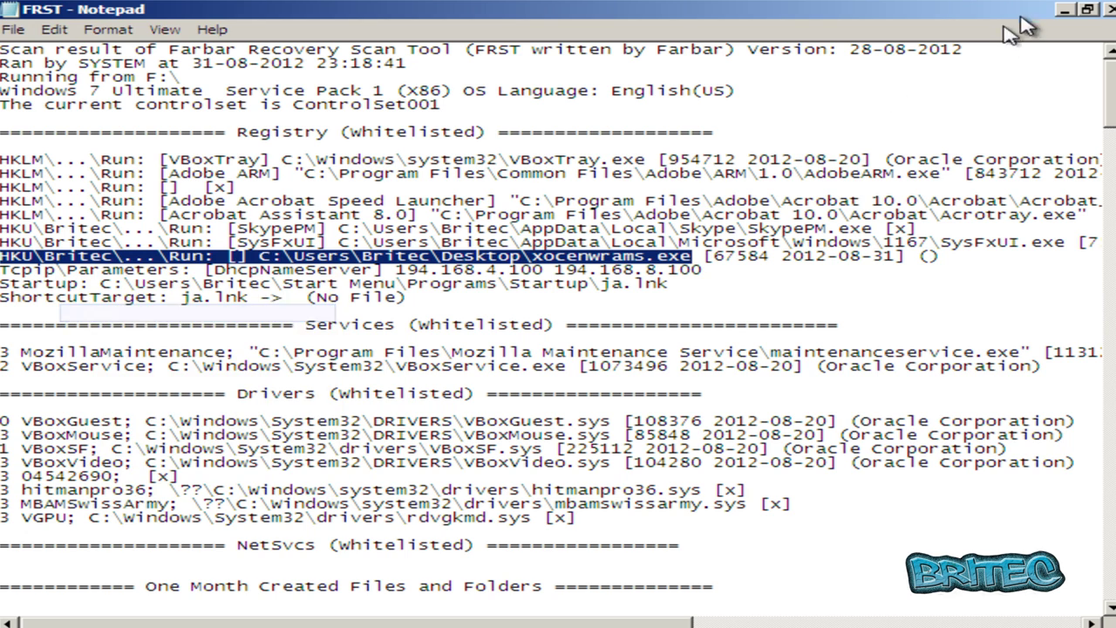
{"action": "left_click", "coordinate": [1065, 10]}
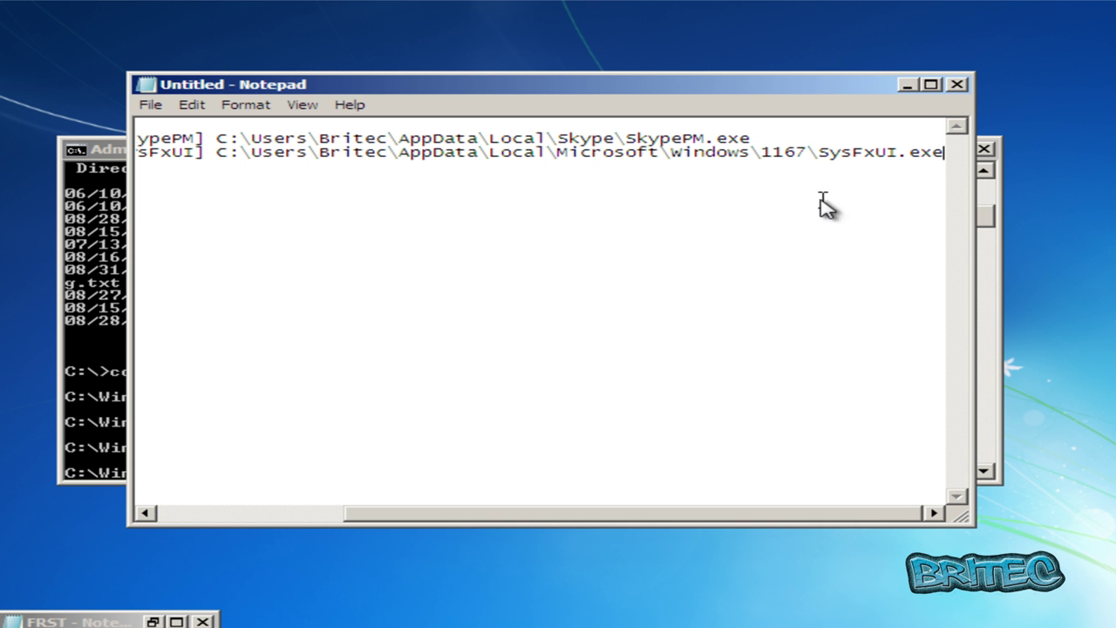
{"action": "left_click", "coordinate": [802, 231]}
{"action": "right_click", "coordinate": [364, 192]}
{"action": "left_click", "coordinate": [425, 262]}
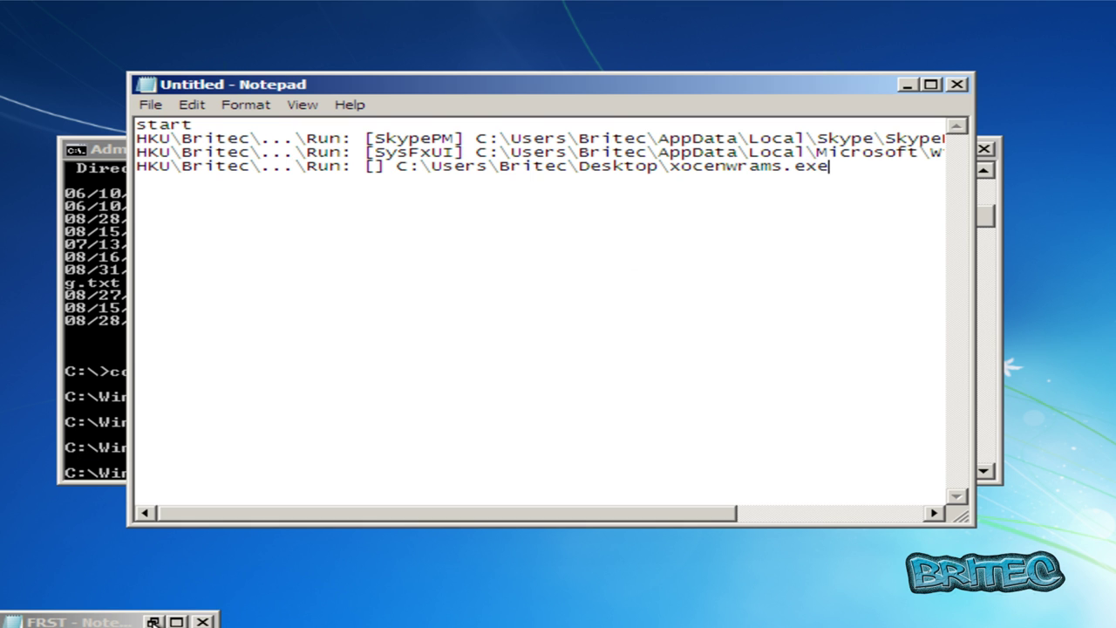
{"action": "left_click", "coordinate": [78, 620]}
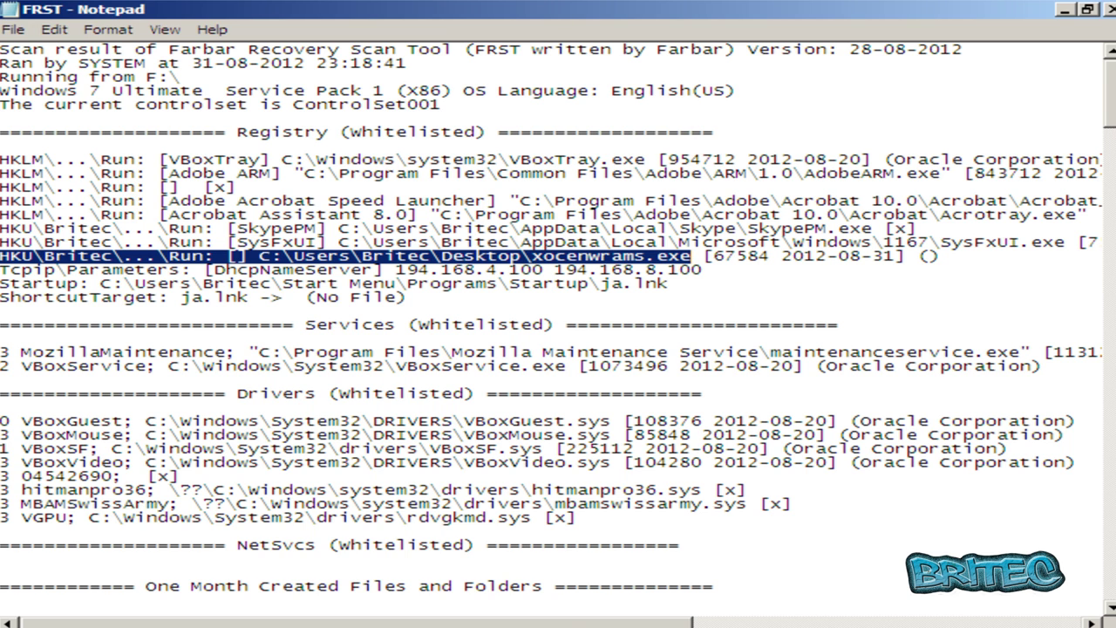
Copy the Desktop hellomoto folder path from One Month Created Files into the fixlist.
{"action": "scroll", "coordinate": [558, 325], "scroll_direction": "down", "scroll_amount": 2}
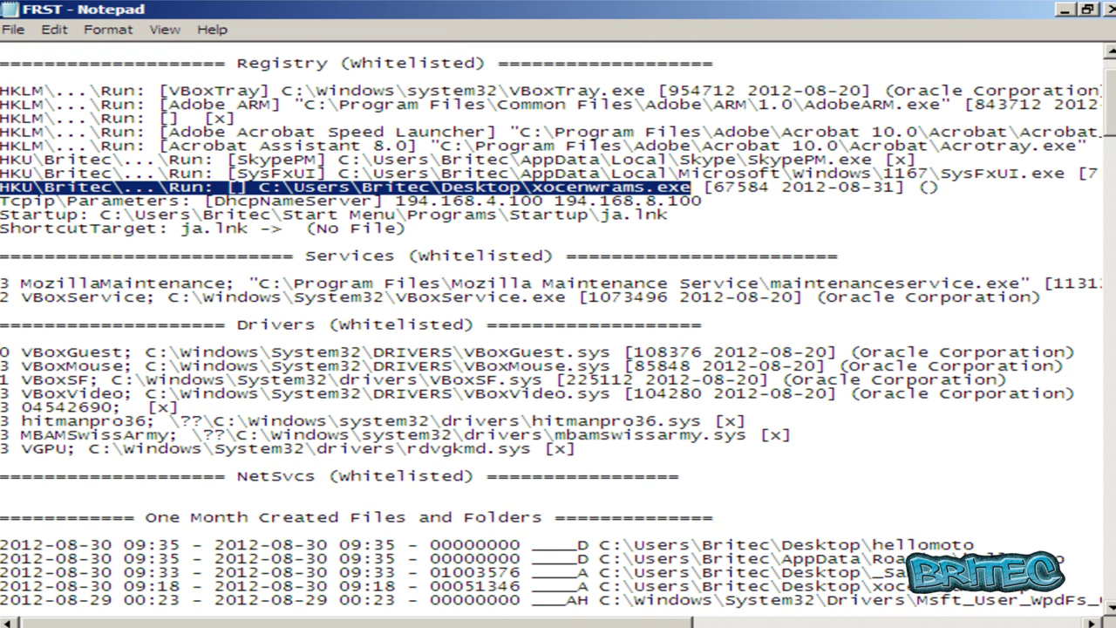
{"action": "scroll", "coordinate": [557, 325], "scroll_direction": "down", "scroll_amount": 1}
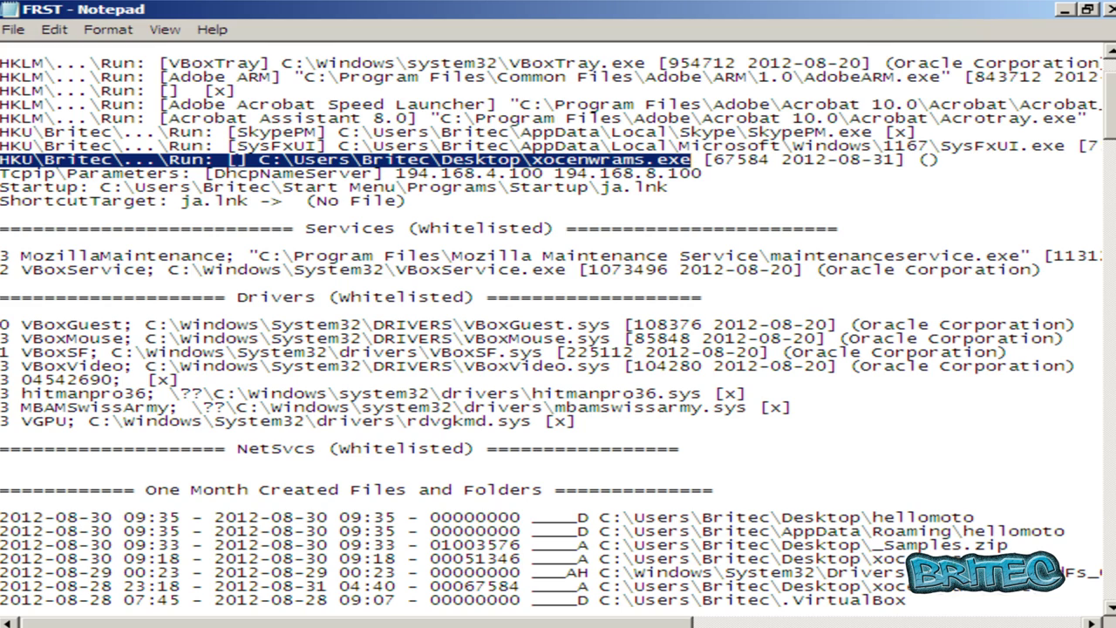
{"action": "scroll", "coordinate": [557, 325], "scroll_direction": "down", "scroll_amount": 8}
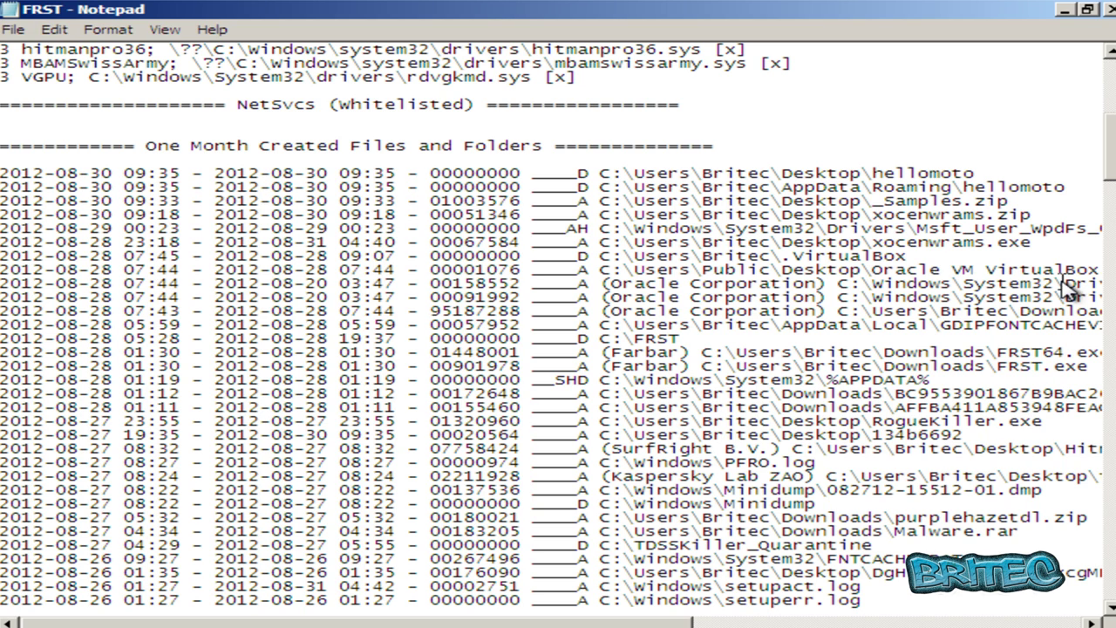
{"action": "left_click_drag", "start_coordinate": [974, 175], "coordinate": [605, 179]}
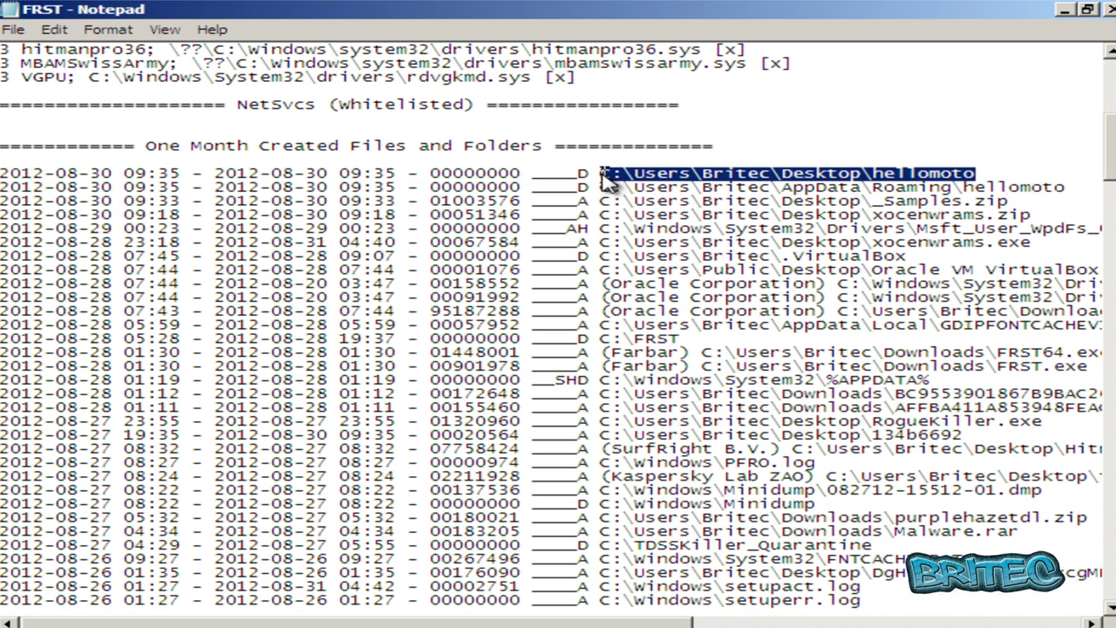
{"action": "right_click", "coordinate": [720, 174]}
{"action": "left_click", "coordinate": [872, 212]}
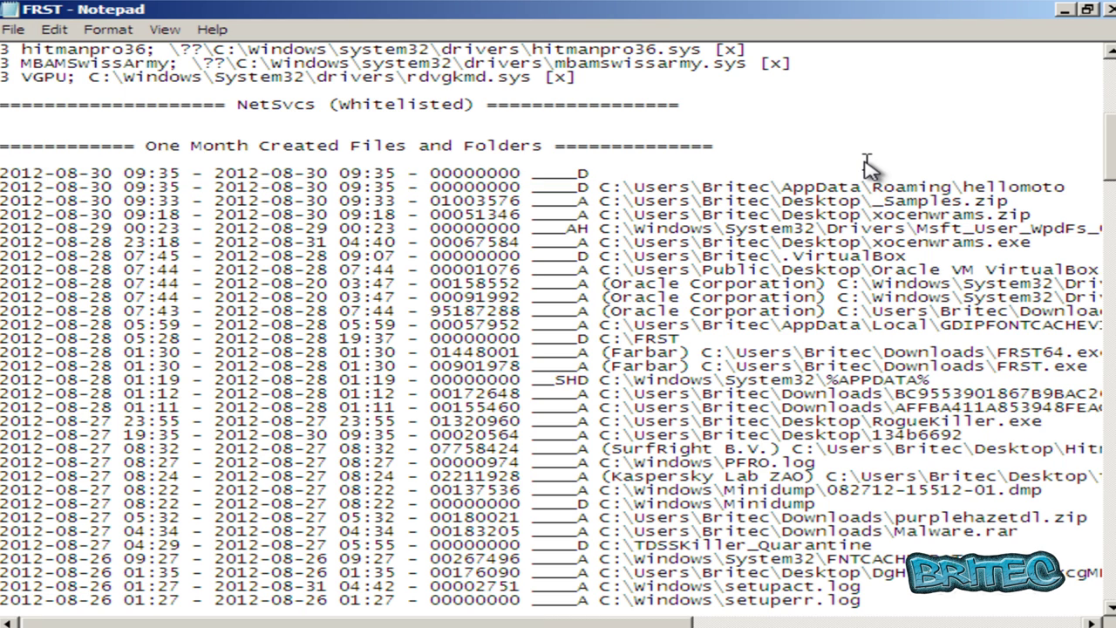
{"action": "right_click", "coordinate": [710, 168]}
{"action": "left_click", "coordinate": [758, 243]}
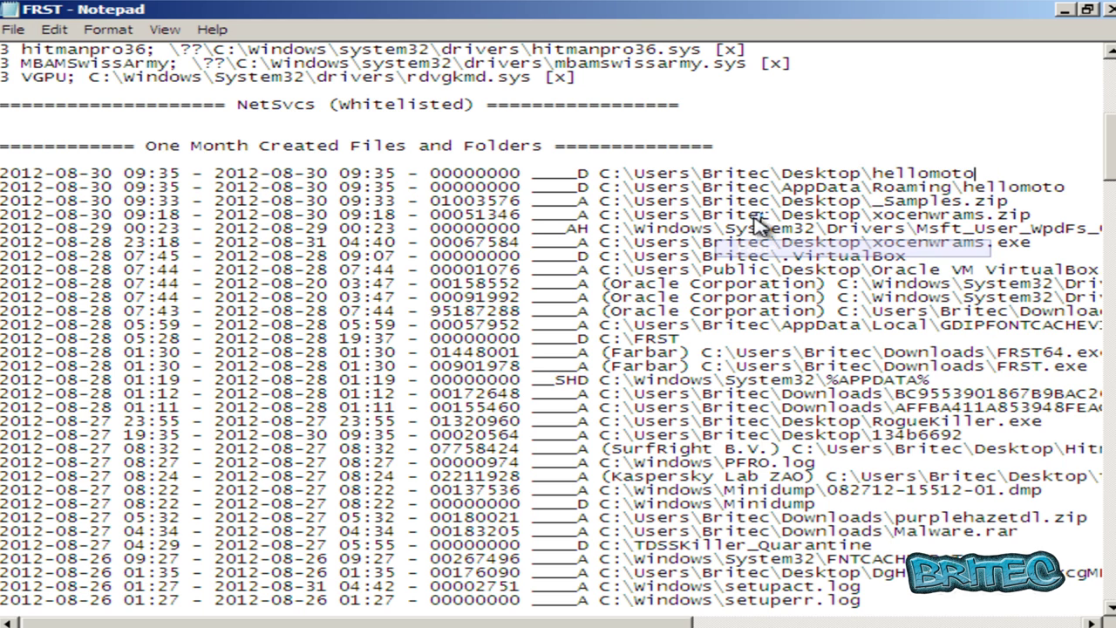
{"action": "left_click_drag", "start_coordinate": [981, 175], "coordinate": [608, 177]}
{"action": "right_click", "coordinate": [610, 177]}
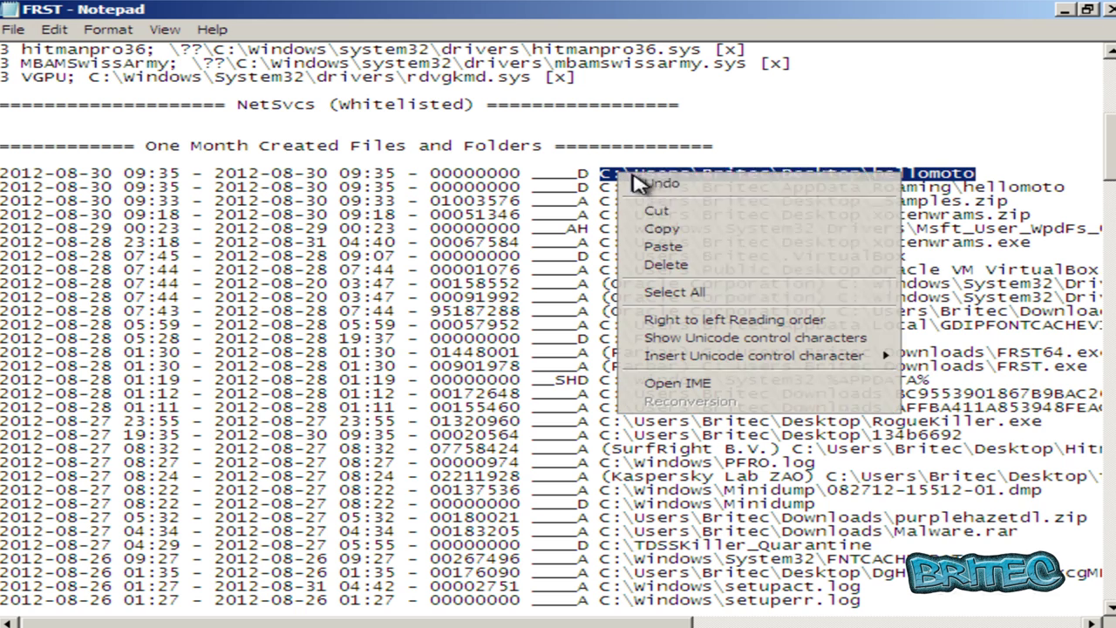
{"action": "left_click", "coordinate": [663, 226]}
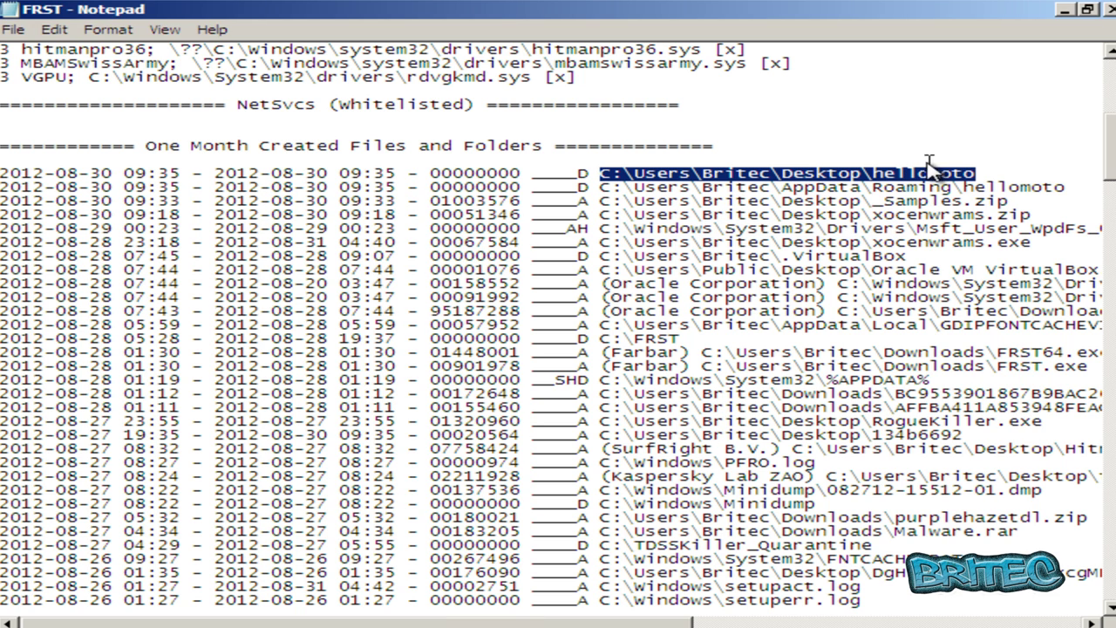
{"action": "left_click", "coordinate": [1067, 11]}
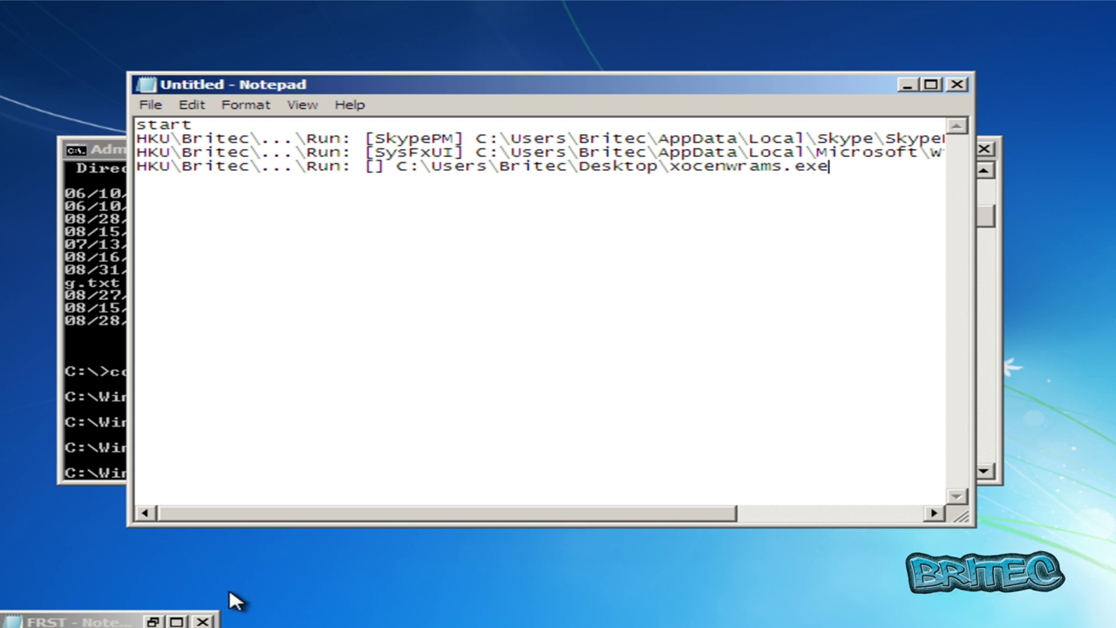
{"action": "left_click", "coordinate": [829, 187]}
{"action": "right_click", "coordinate": [298, 207]}
{"action": "left_click", "coordinate": [378, 283]}
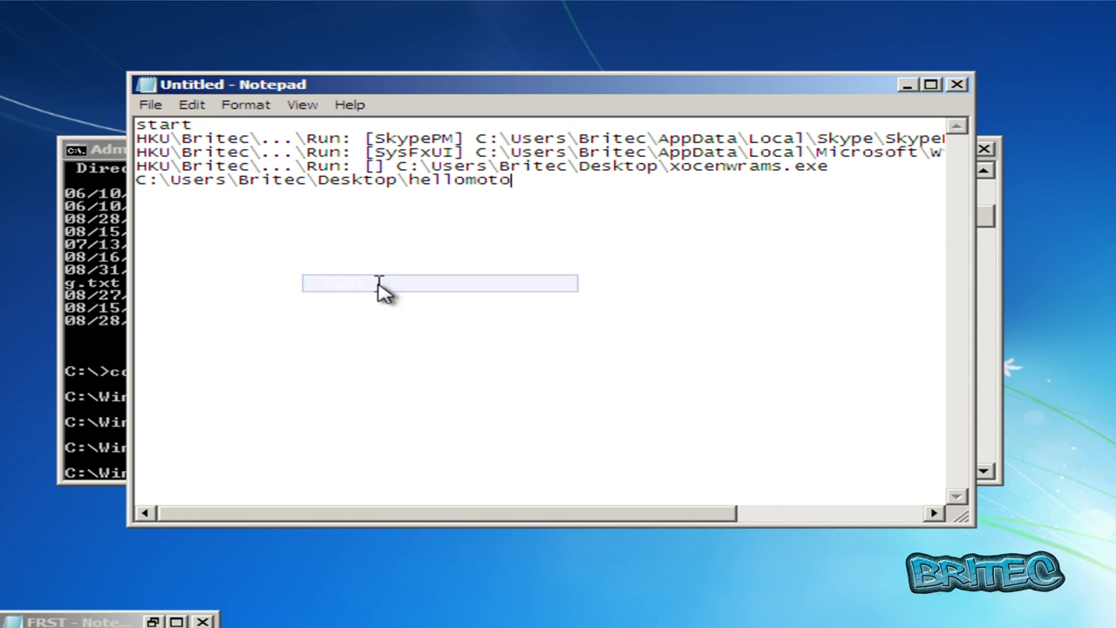
{"action": "left_click", "coordinate": [165, 622]}
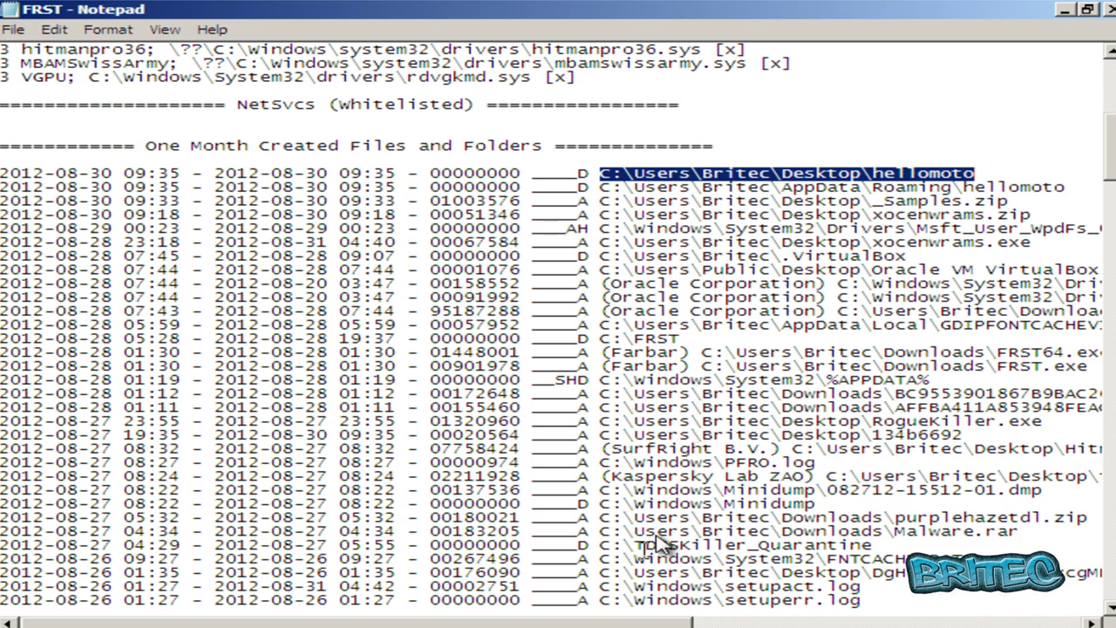
Copy the AppData Roaming hellomoto folder path into the fixlist.
{"action": "left_click_drag", "start_coordinate": [1074, 187], "coordinate": [599, 189]}
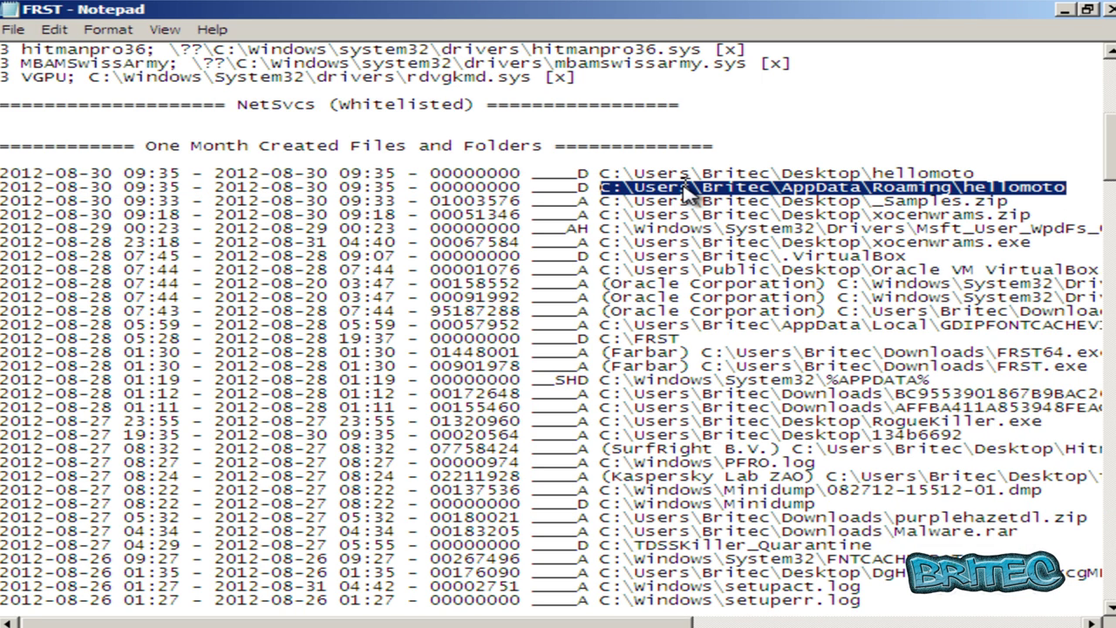
{"action": "right_click", "coordinate": [686, 191]}
{"action": "left_click", "coordinate": [765, 246]}
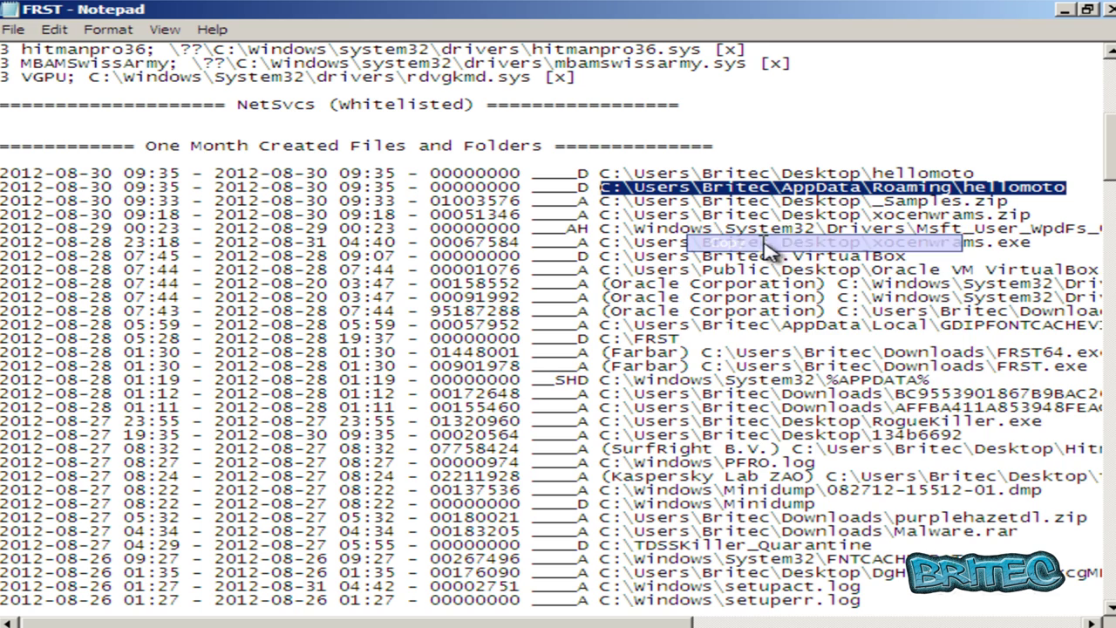
{"action": "left_click", "coordinate": [1066, 10]}
{"action": "right_click", "coordinate": [335, 212]}
{"action": "left_click", "coordinate": [401, 285]}
{"action": "left_click", "coordinate": [152, 622]}
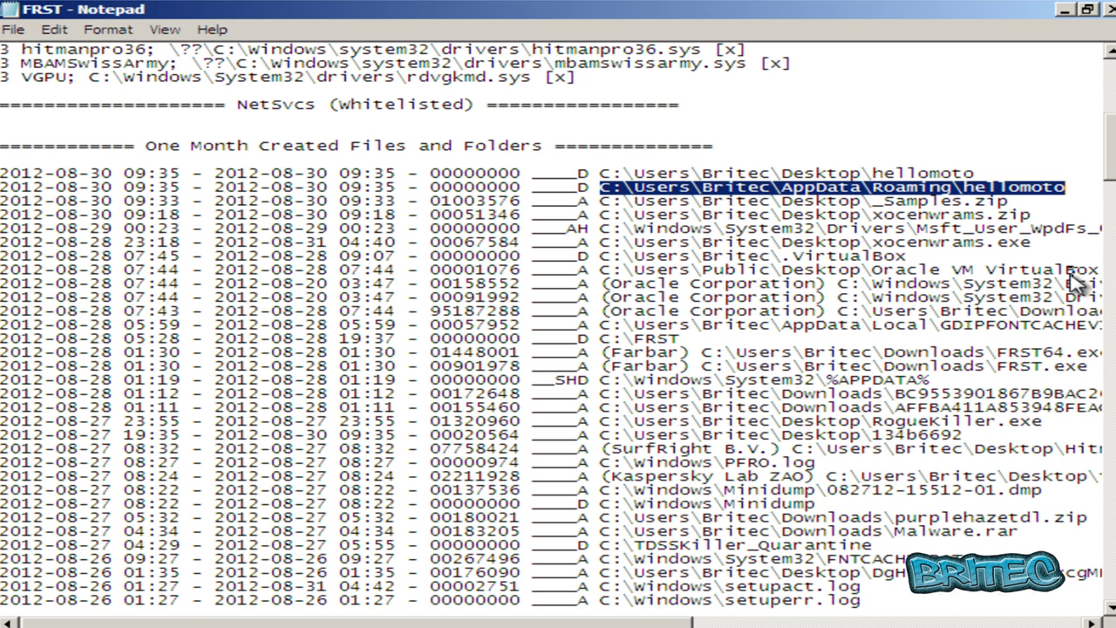
Copy the Desktop xocenwrams.exe file path into the fixlist.
{"action": "left_click_drag", "start_coordinate": [610, 625], "coordinate": [828, 624]}
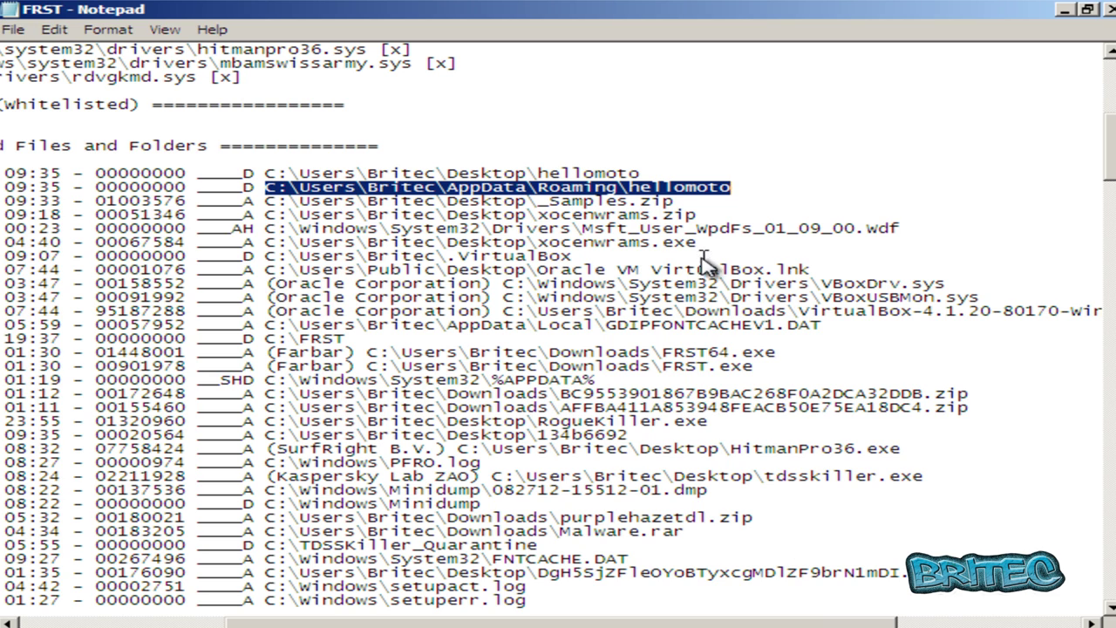
{"action": "left_click_drag", "start_coordinate": [699, 243], "coordinate": [265, 244]}
{"action": "right_click", "coordinate": [281, 241]}
{"action": "left_click", "coordinate": [340, 297]}
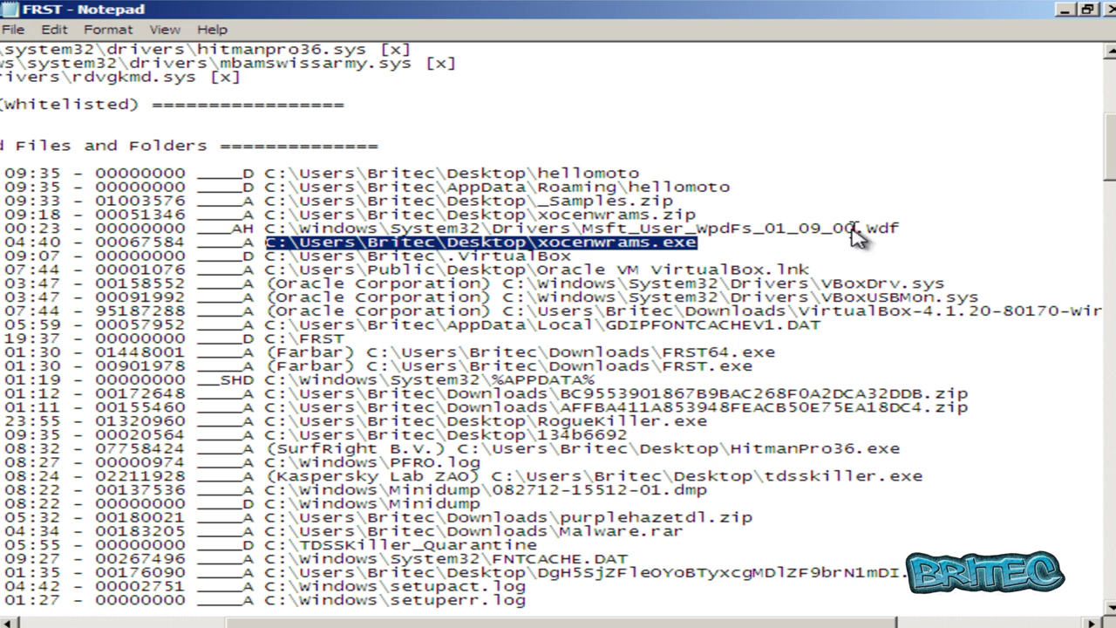
{"action": "left_click", "coordinate": [1067, 11]}
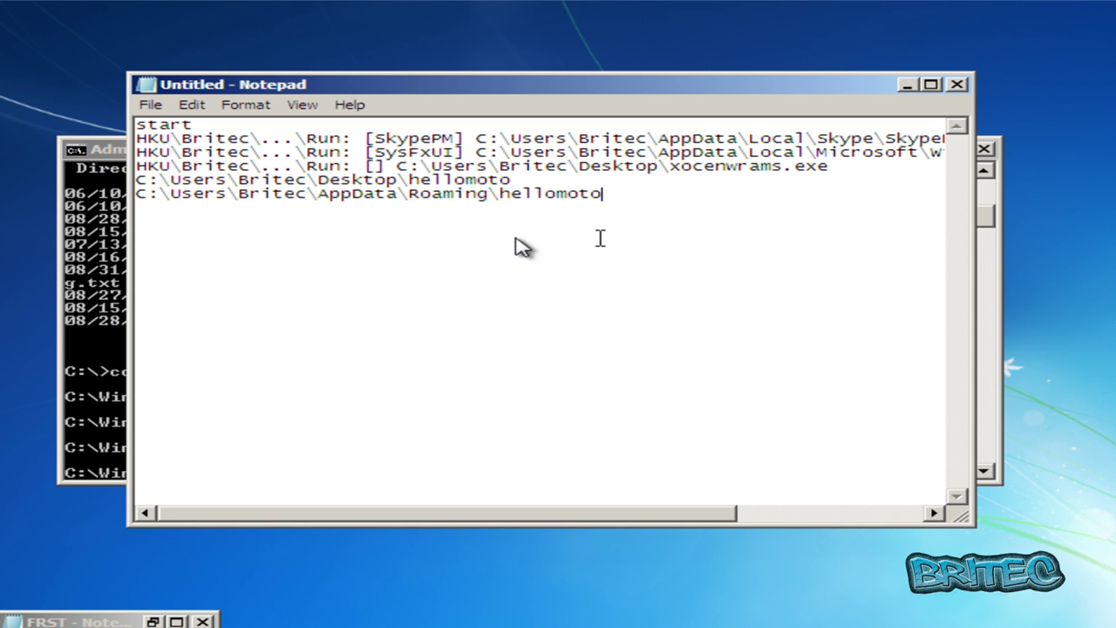
{"action": "right_click", "coordinate": [248, 232]}
{"action": "left_click", "coordinate": [319, 292]}
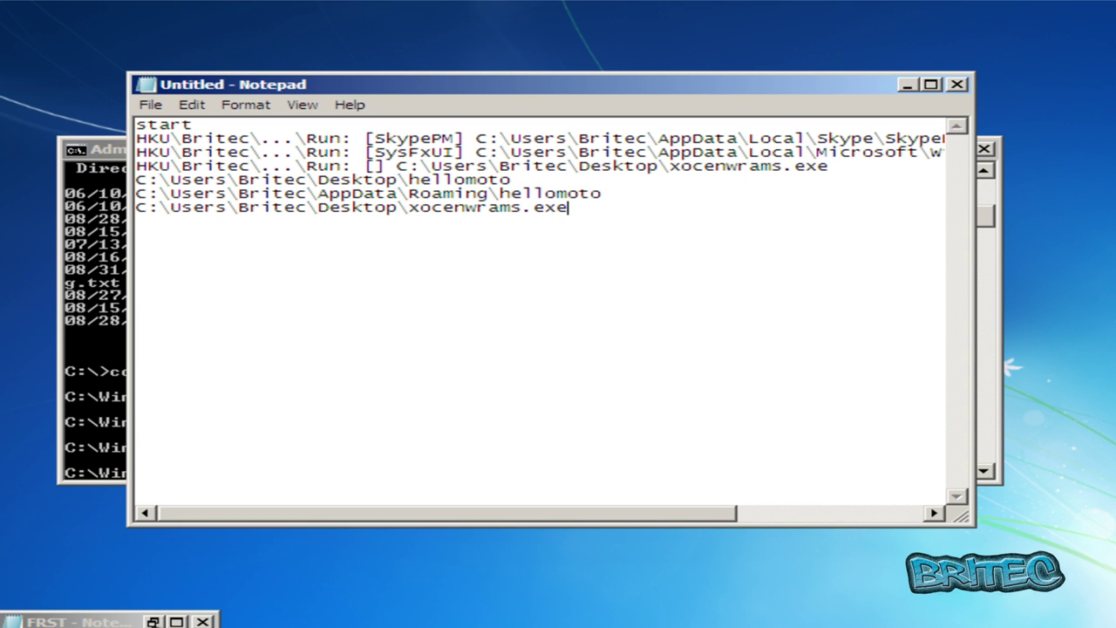
{"action": "left_click", "coordinate": [153, 621]}
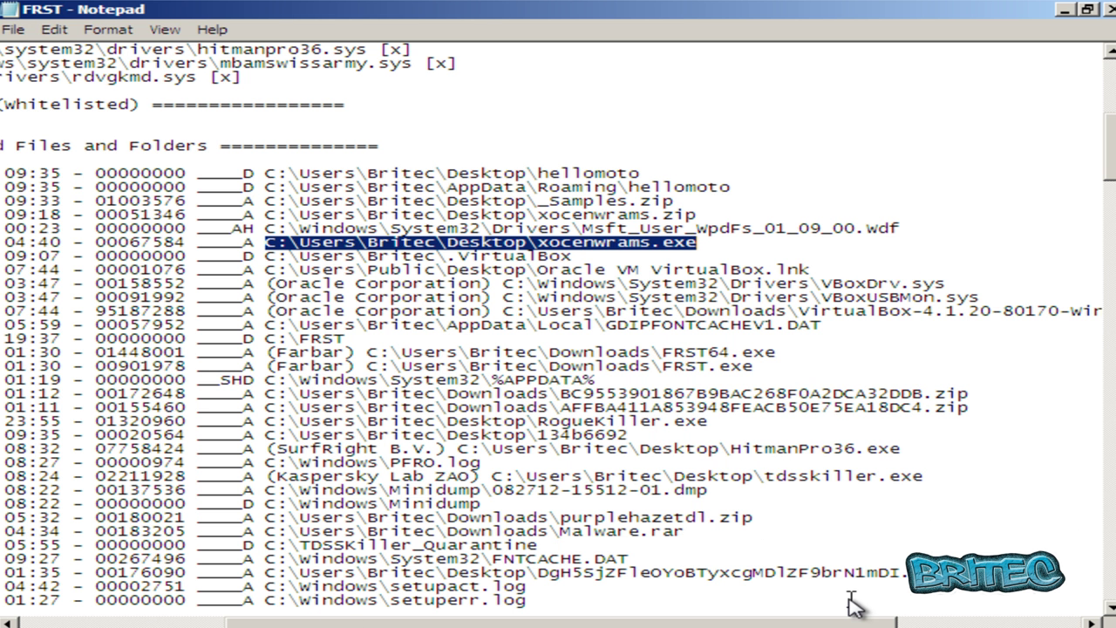
Copy the Desktop 134b6692 path from the log onto a new fixlist line after xocenwrams.exe.
{"action": "left_click_drag", "start_coordinate": [819, 621], "coordinate": [748, 621]}
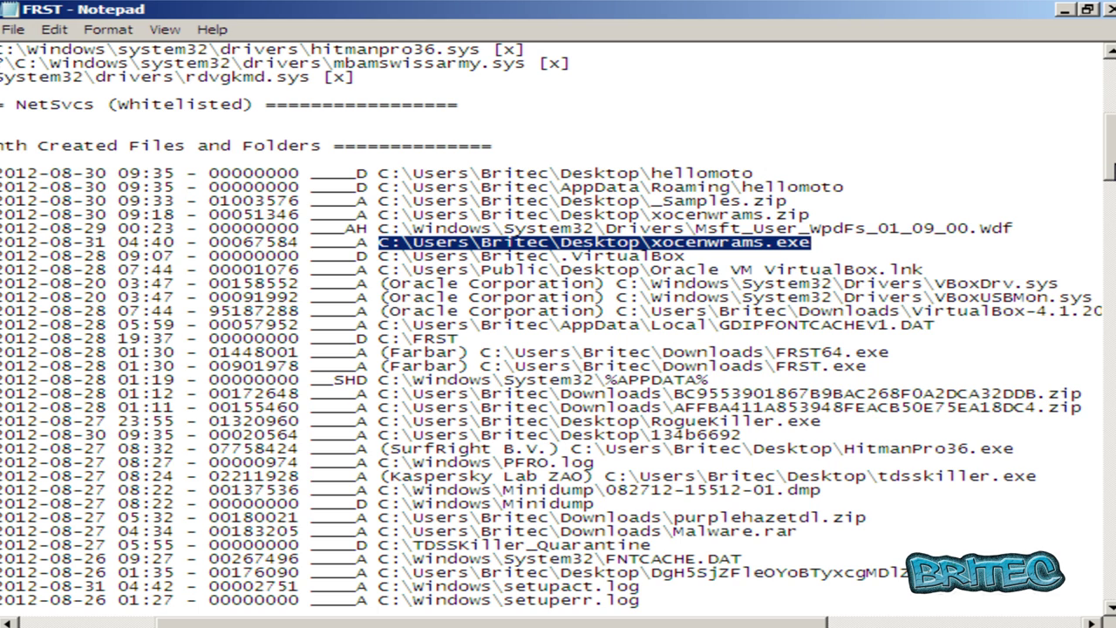
{"action": "scroll", "coordinate": [558, 331], "scroll_direction": "down", "scroll_amount": 5}
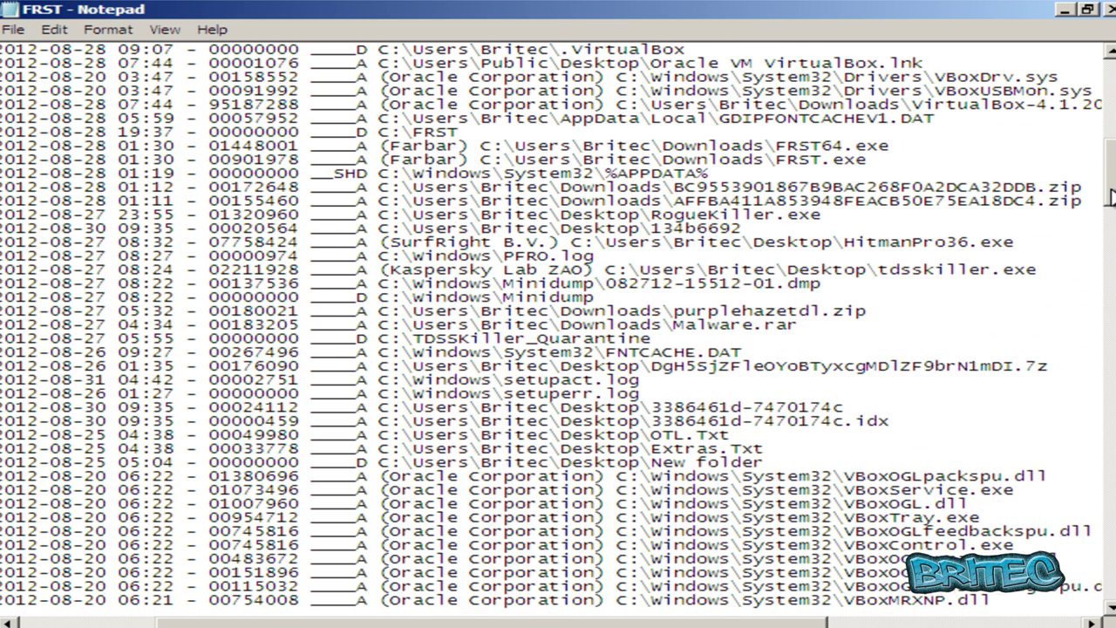
{"action": "left_click_drag", "start_coordinate": [741, 231], "coordinate": [381, 233]}
{"action": "right_click", "coordinate": [381, 233]}
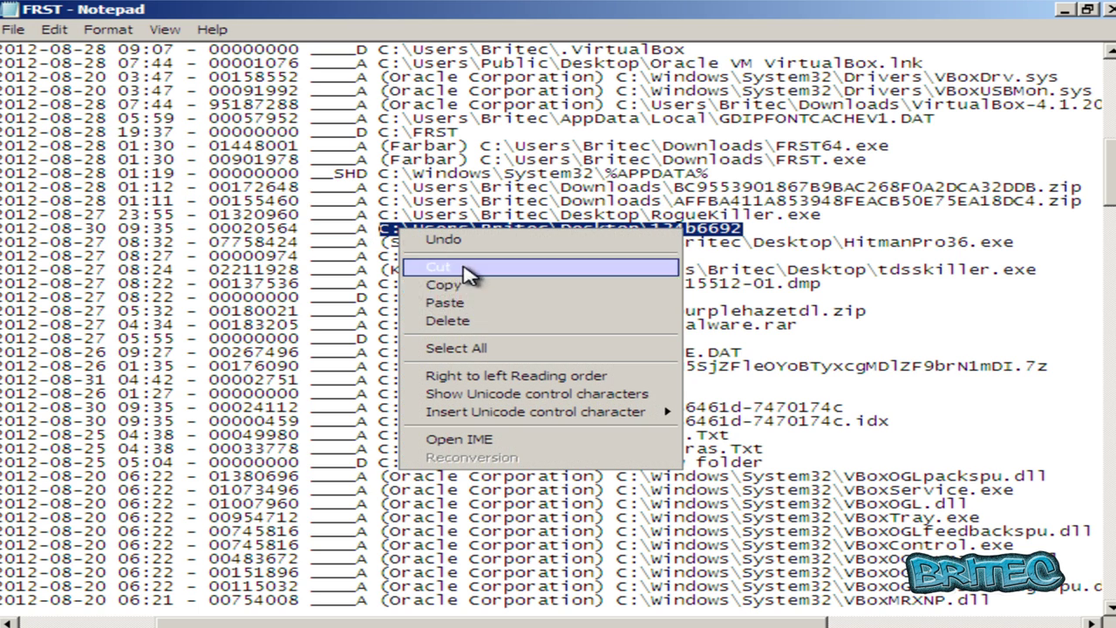
{"action": "left_click", "coordinate": [474, 288]}
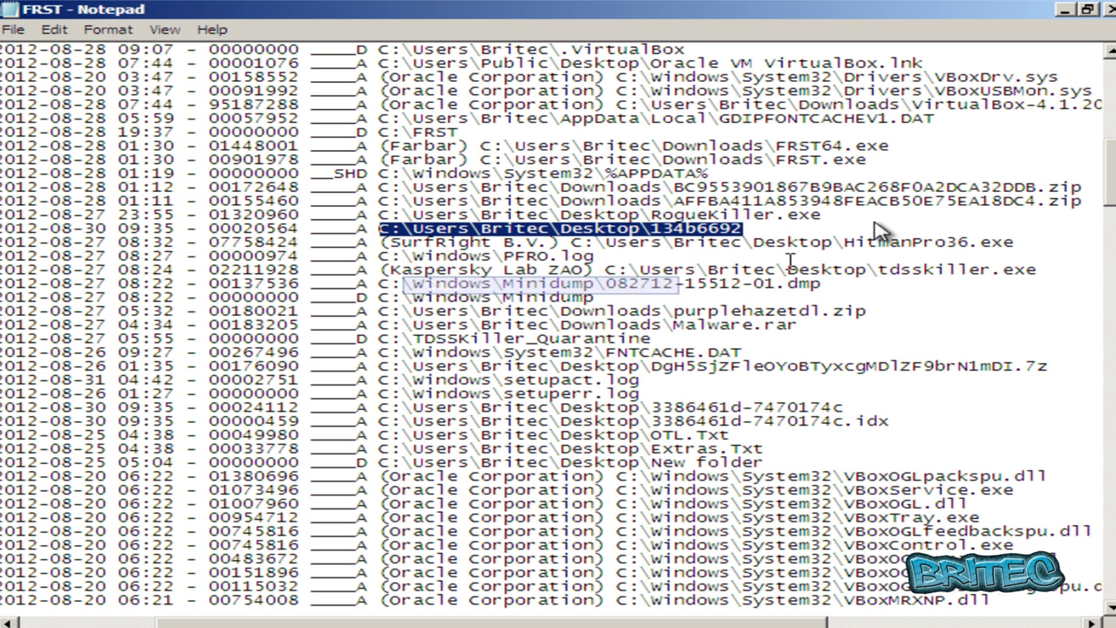
{"action": "left_click", "coordinate": [1065, 10]}
{"action": "key", "text": "Return"}
{"action": "right_click", "coordinate": [347, 244]}
{"action": "left_click", "coordinate": [377, 319]}
{"action": "left_click", "coordinate": [175, 621]}
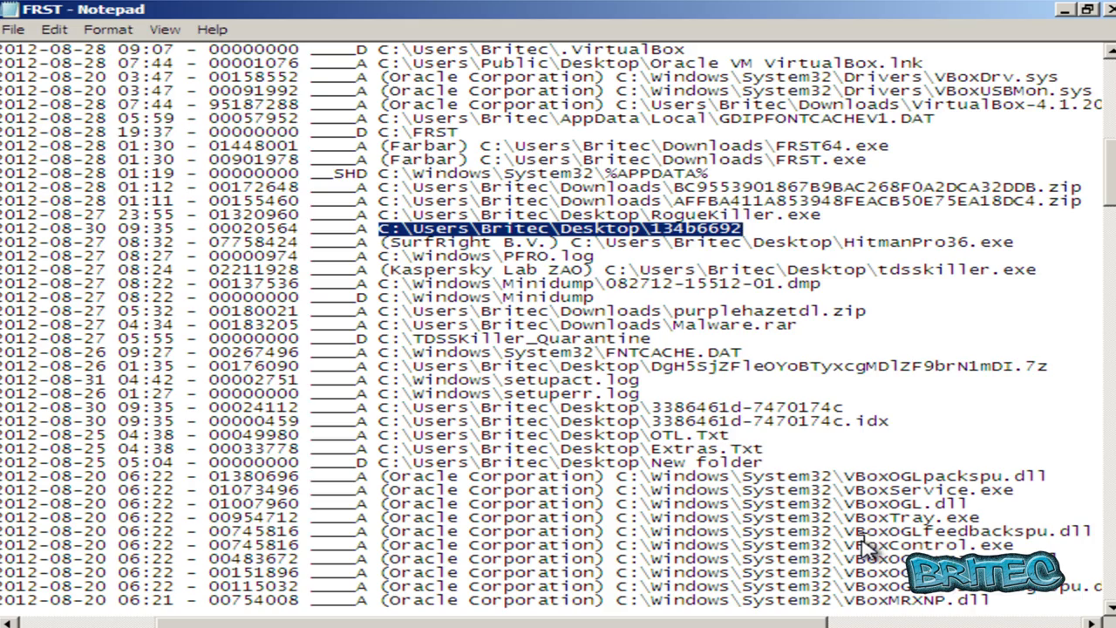
{"action": "left_click_drag", "start_coordinate": [1091, 237], "coordinate": [1107, 338]}
{"action": "left_click_drag", "start_coordinate": [611, 621], "coordinate": [478, 620]}
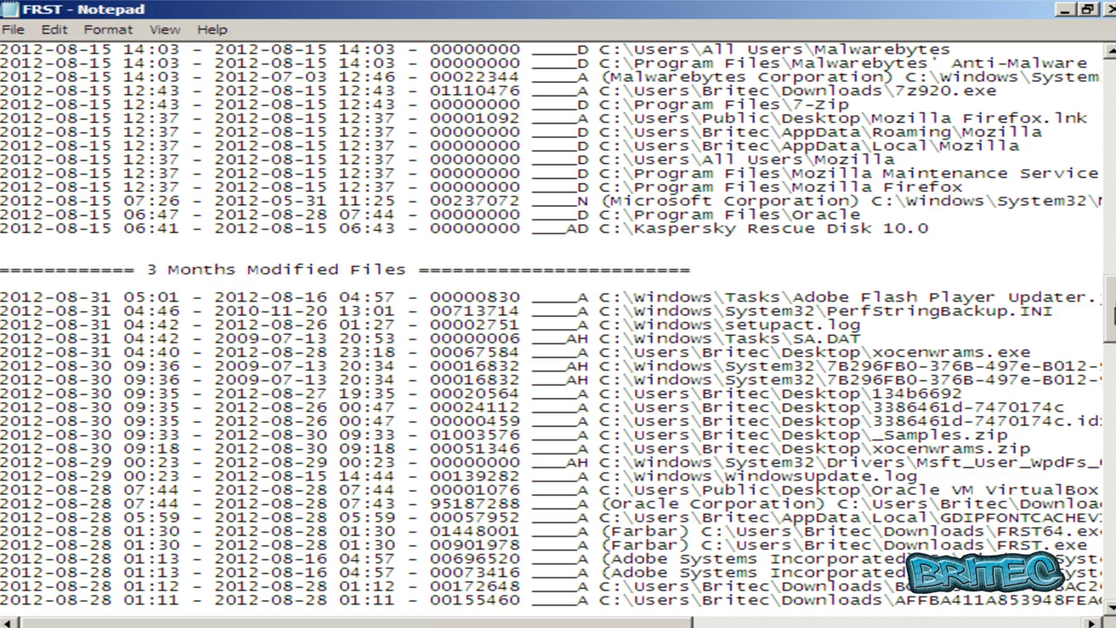
{"action": "left_click_drag", "start_coordinate": [636, 621], "coordinate": [898, 623]}
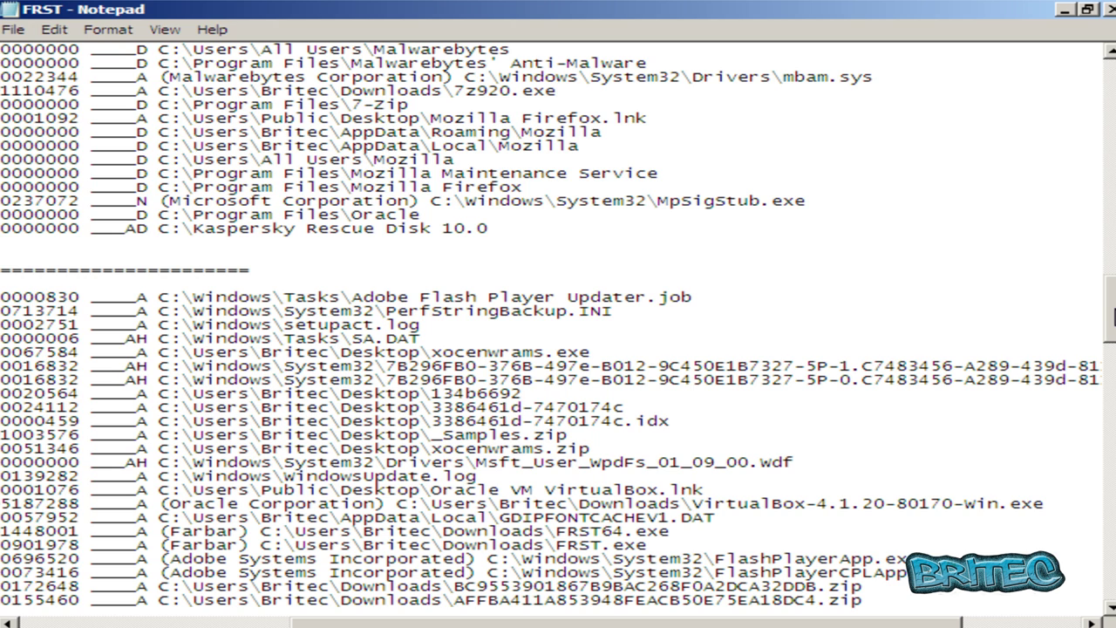
{"action": "left_click_drag", "start_coordinate": [1113, 315], "coordinate": [1113, 337]}
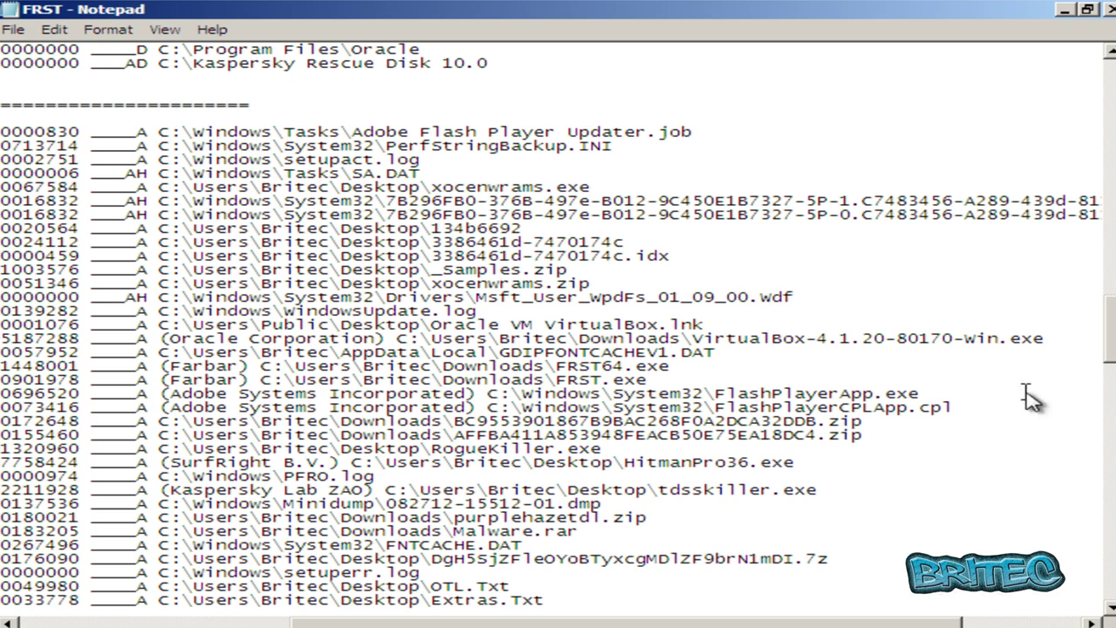
{"action": "left_click_drag", "start_coordinate": [1112, 324], "coordinate": [1112, 403]}
{"action": "left_click_drag", "start_coordinate": [601, 624], "coordinate": [247, 625]}
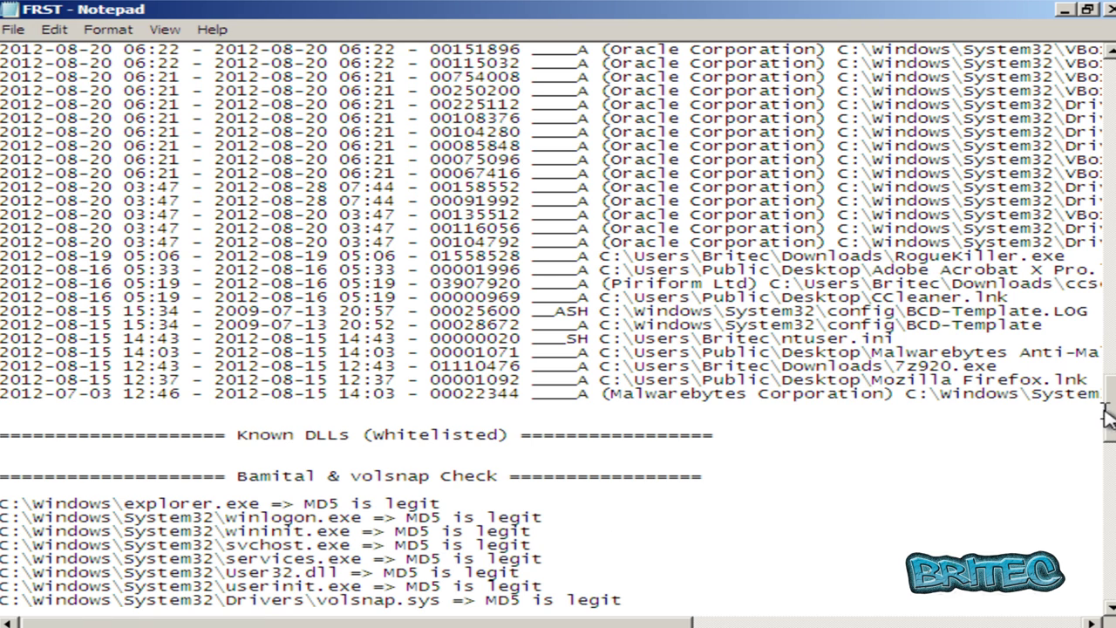
{"action": "left_click_drag", "start_coordinate": [1111, 403], "coordinate": [1111, 420]}
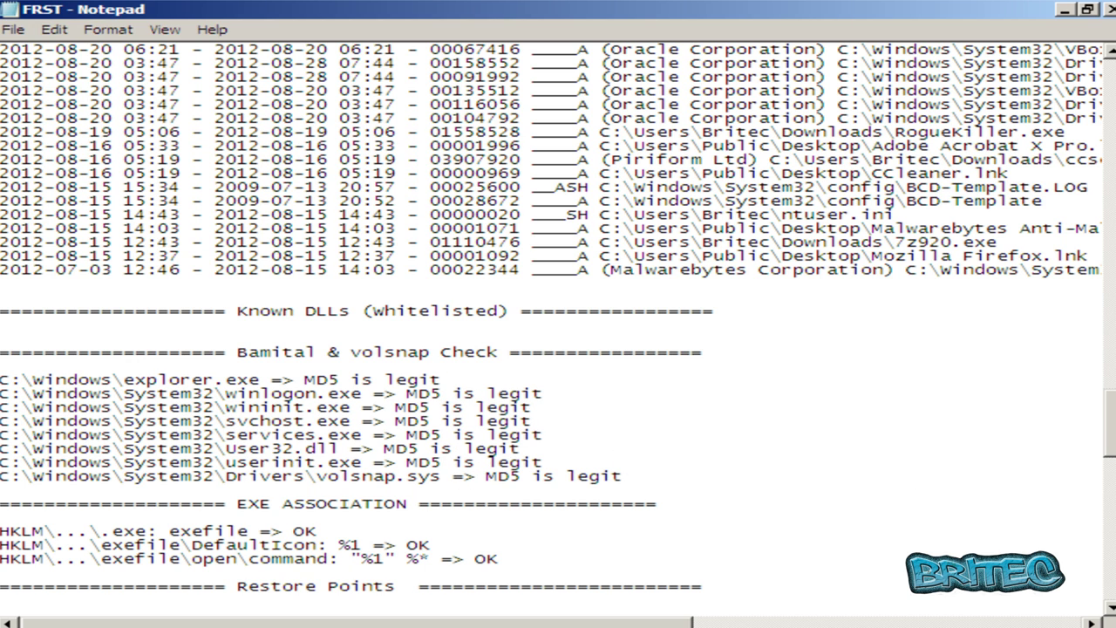
{"action": "scroll", "coordinate": [1111, 427], "scroll_direction": "down", "scroll_amount": 5}
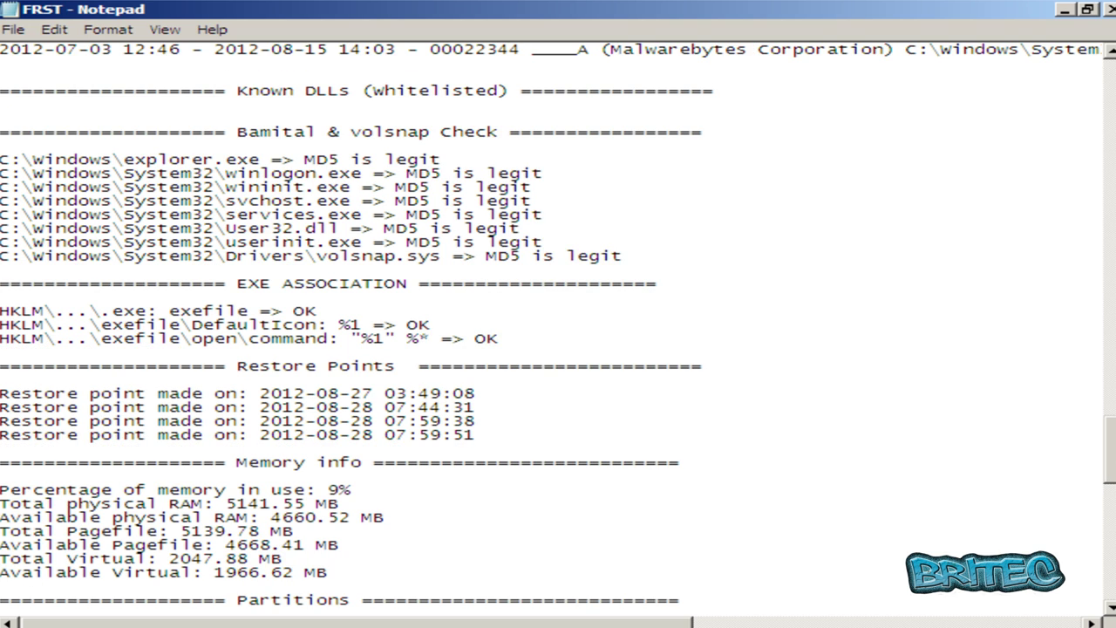
{"action": "scroll", "coordinate": [558, 322], "scroll_direction": "down", "scroll_amount": 5}
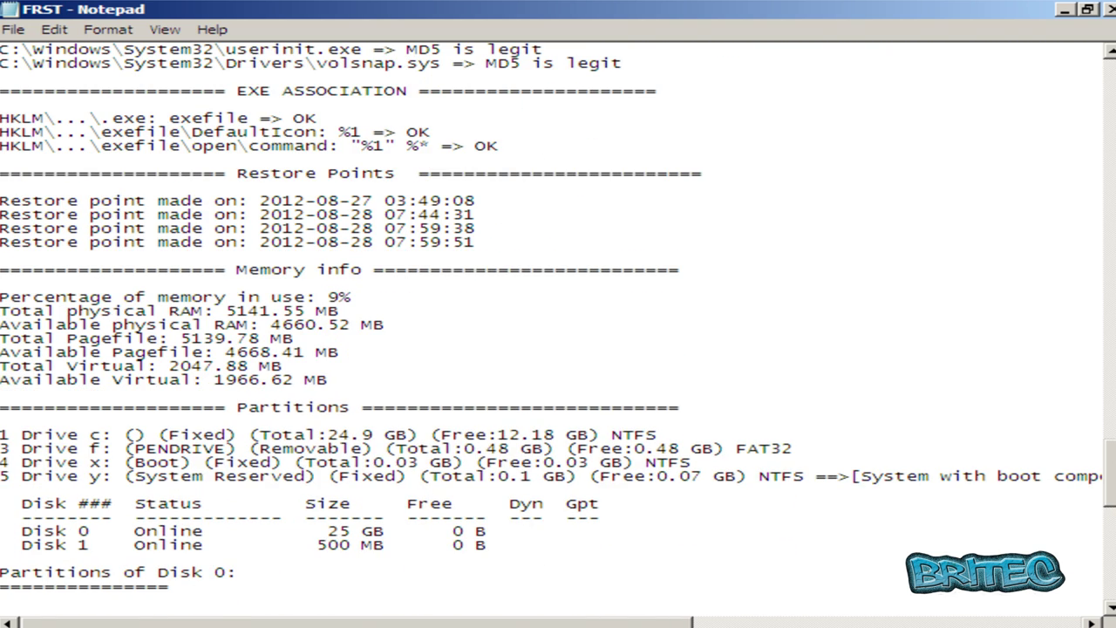
{"action": "scroll", "coordinate": [558, 326], "scroll_direction": "down", "scroll_amount": 7}
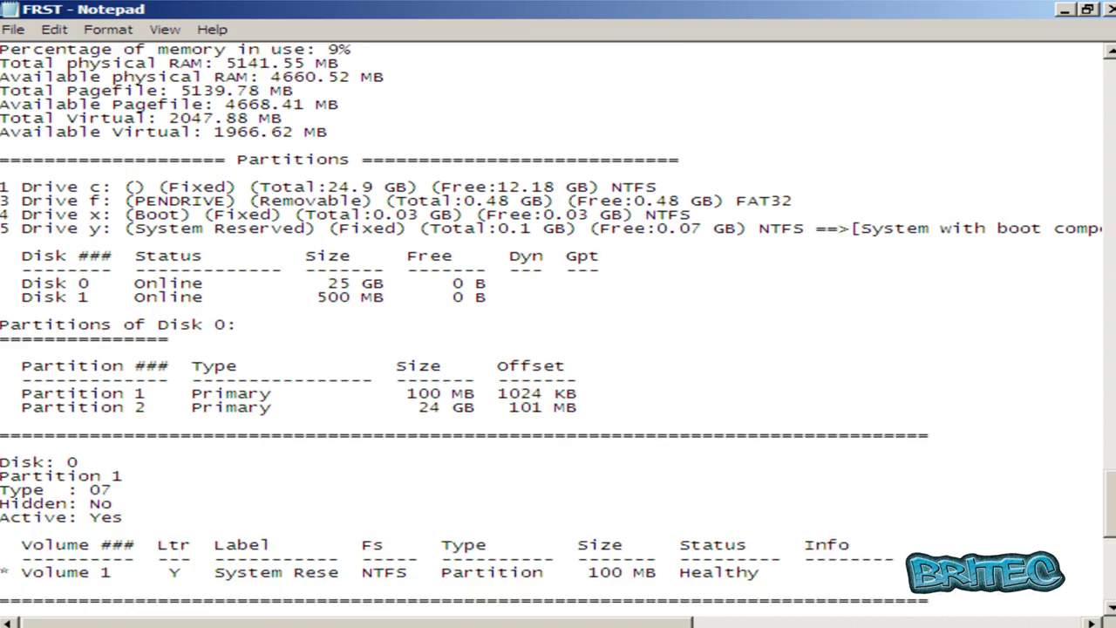
{"action": "scroll", "coordinate": [558, 325], "scroll_direction": "down", "scroll_amount": 3}
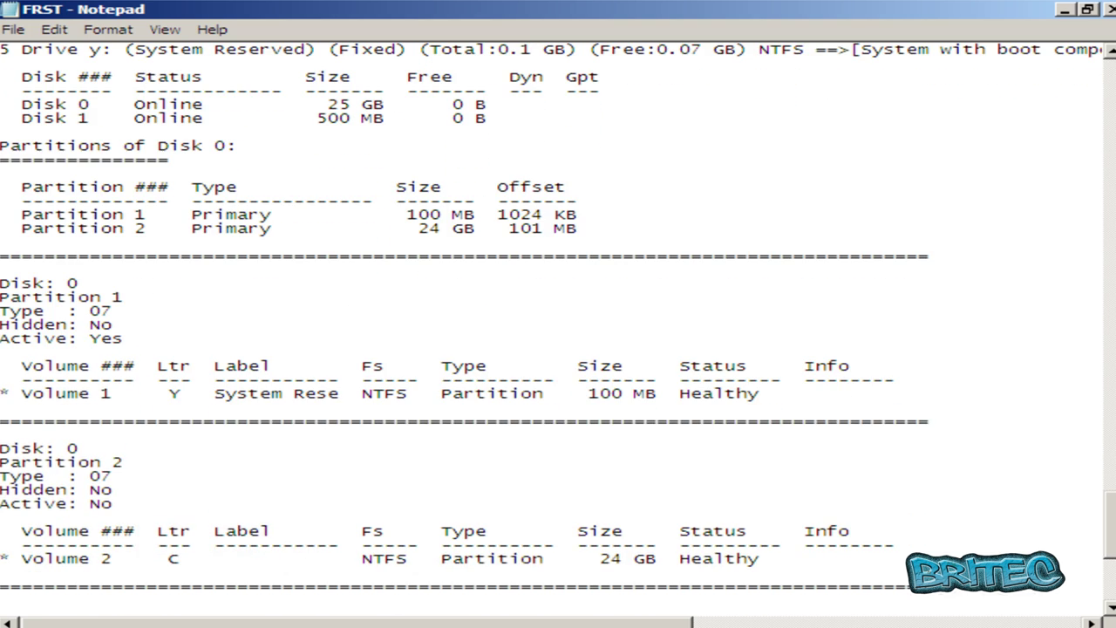
{"action": "scroll", "coordinate": [557, 325], "scroll_direction": "down", "scroll_amount": 8}
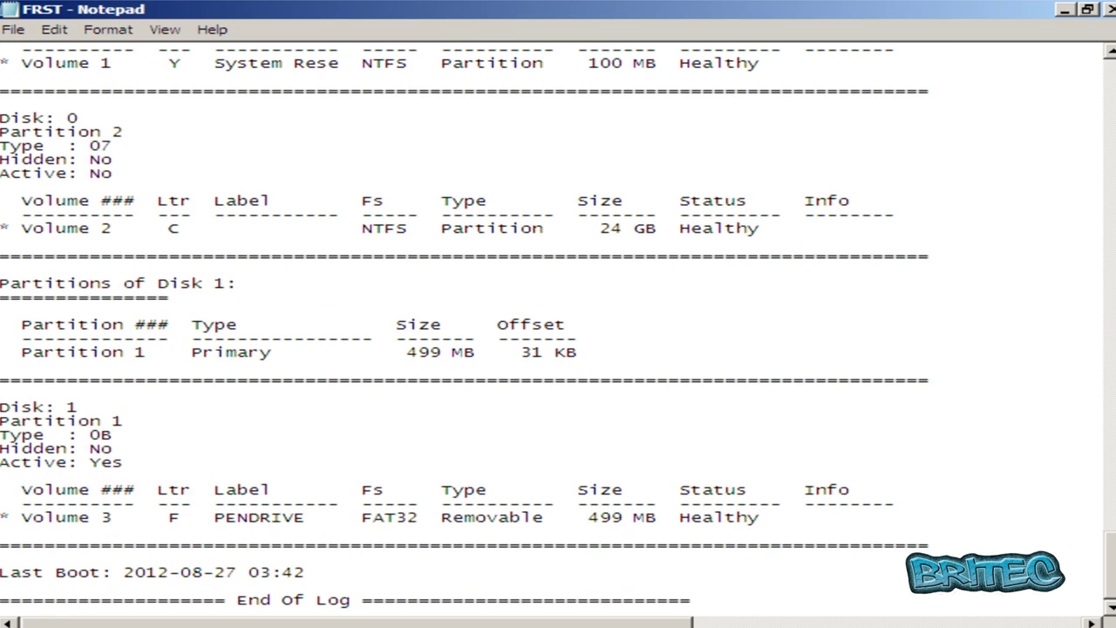
Copy the SysFxUI.exe path from line 2 of the fix list.
{"action": "left_click", "coordinate": [1064, 10]}
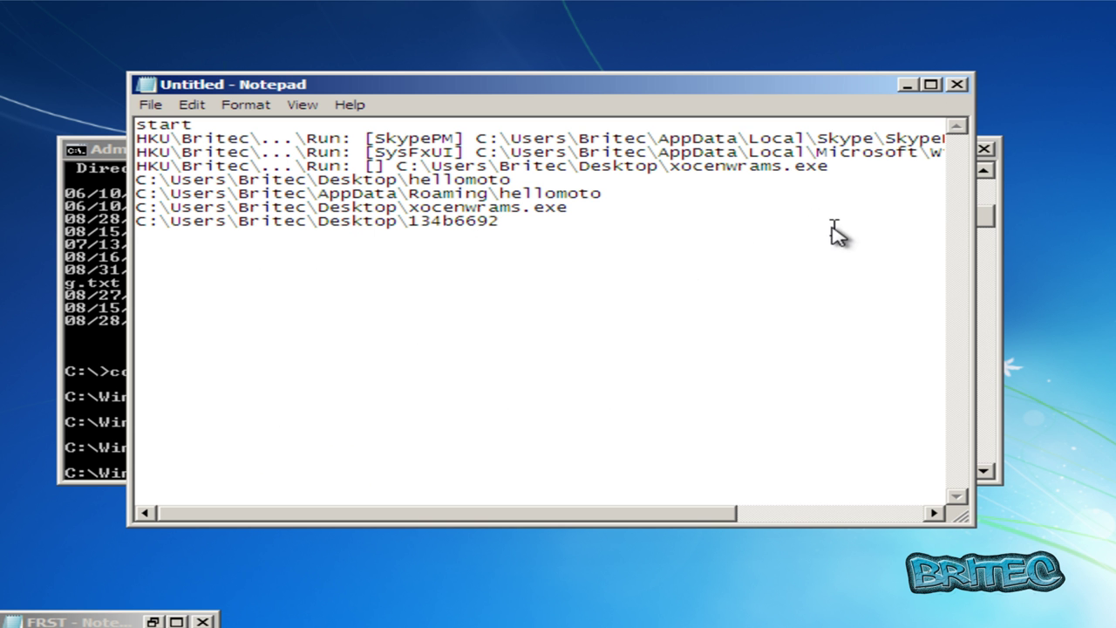
{"action": "left_click_drag", "start_coordinate": [668, 513], "coordinate": [885, 536]}
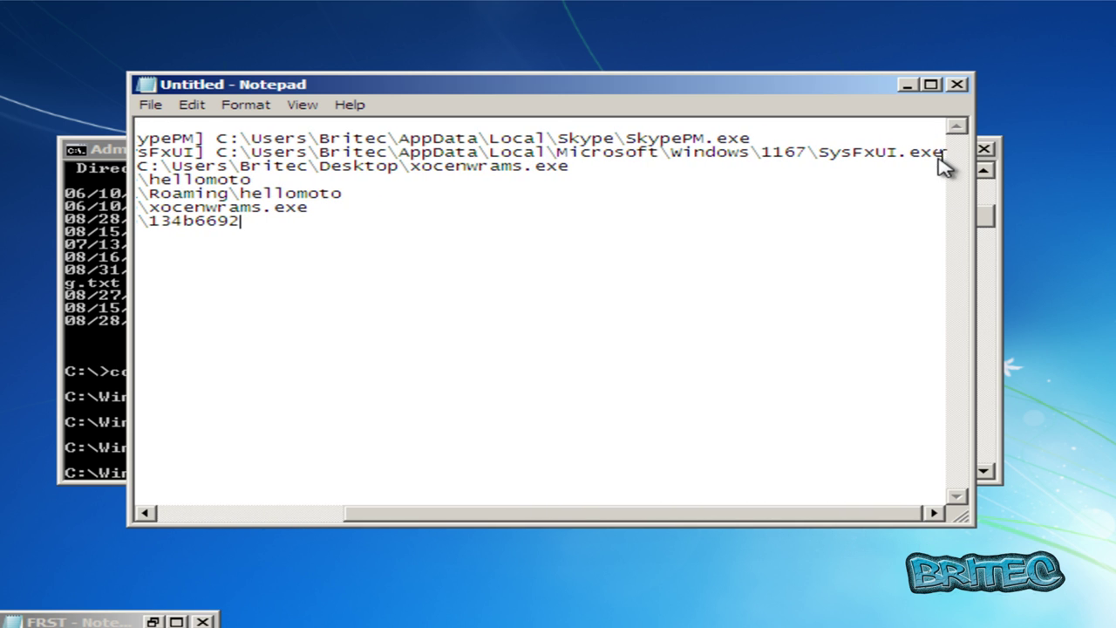
{"action": "left_click_drag", "start_coordinate": [943, 154], "coordinate": [223, 157]}
{"action": "right_click", "coordinate": [239, 150]}
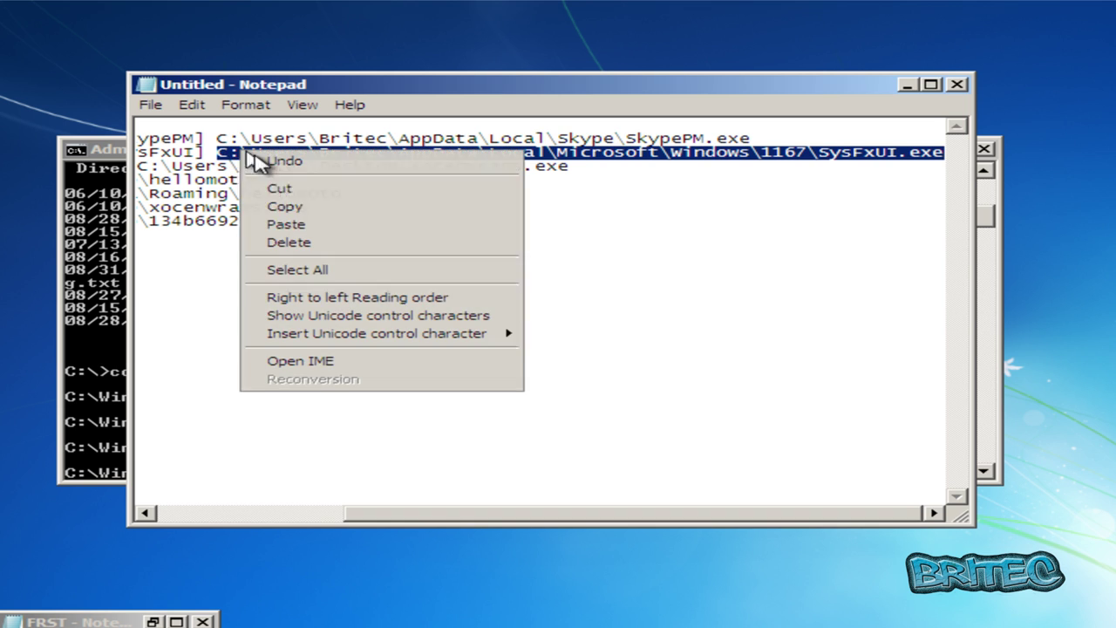
{"action": "left_click", "coordinate": [320, 218]}
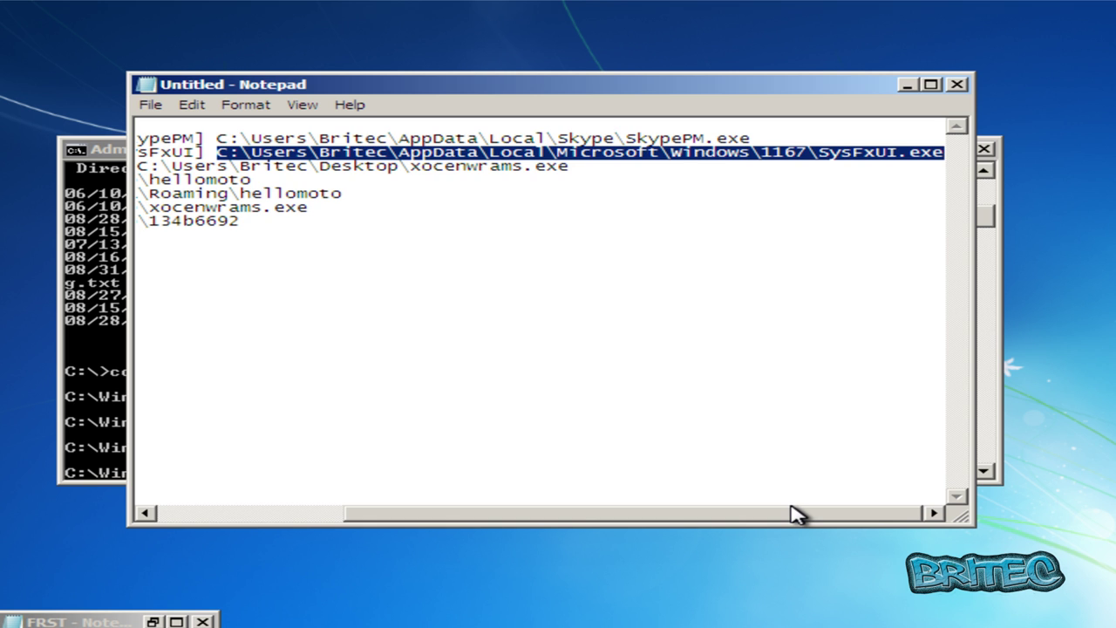
Paste the SysFxUI.exe path onto a new line below the 134b6692 line.
{"action": "left_click_drag", "start_coordinate": [790, 515], "coordinate": [576, 530]}
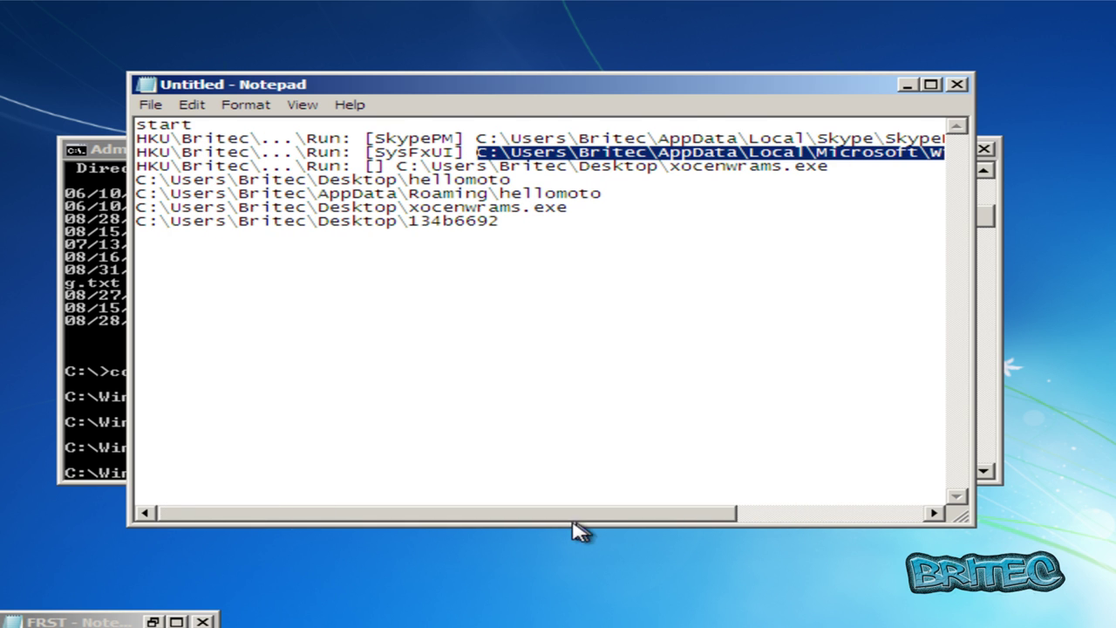
{"action": "left_click", "coordinate": [504, 221]}
{"action": "key", "text": "Return"}
{"action": "right_click", "coordinate": [180, 244]}
{"action": "left_click", "coordinate": [260, 319]}
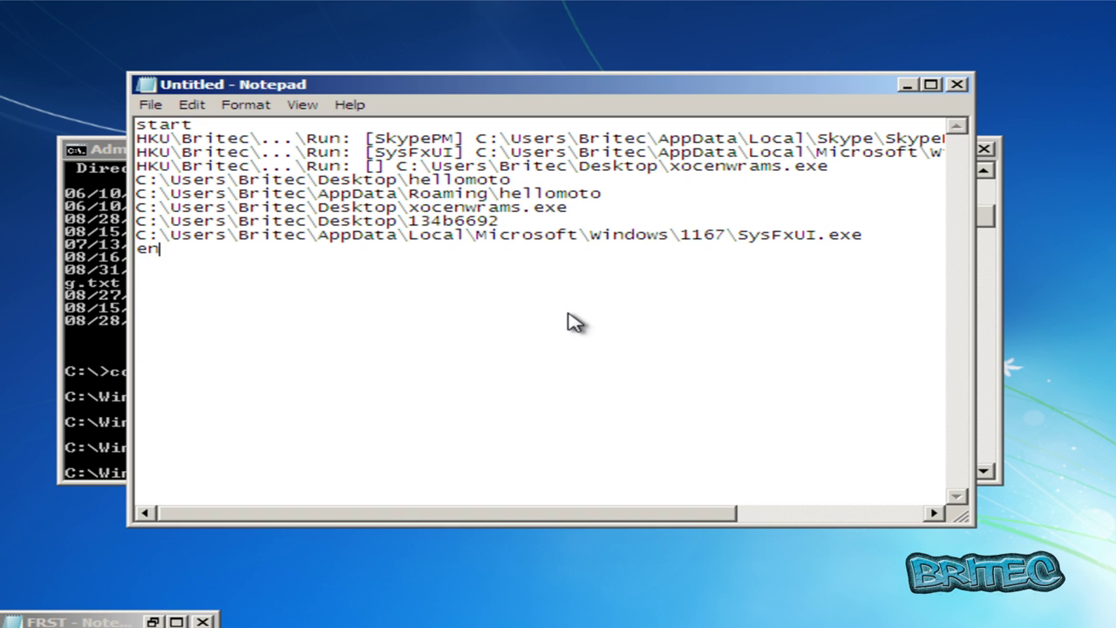
{"action": "left_click", "coordinate": [150, 104]}
Save the list as fixlist.txt on PENDRIVE (F:), then close the Notepad document.
{"action": "left_click", "coordinate": [187, 180]}
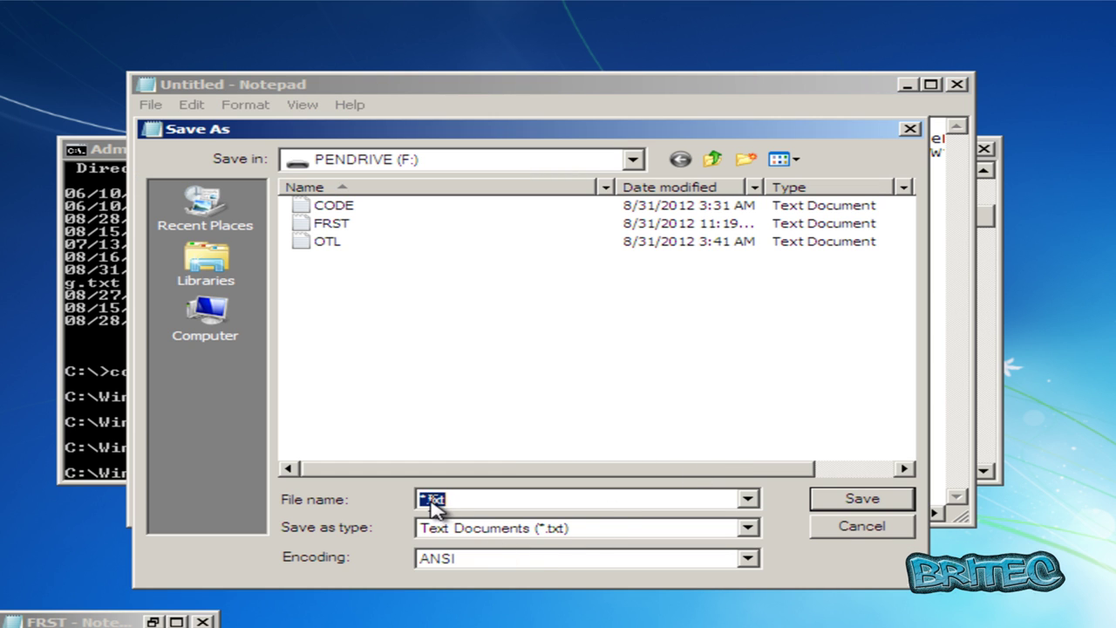
{"action": "left_click_drag", "start_coordinate": [425, 498], "coordinate": [376, 503]}
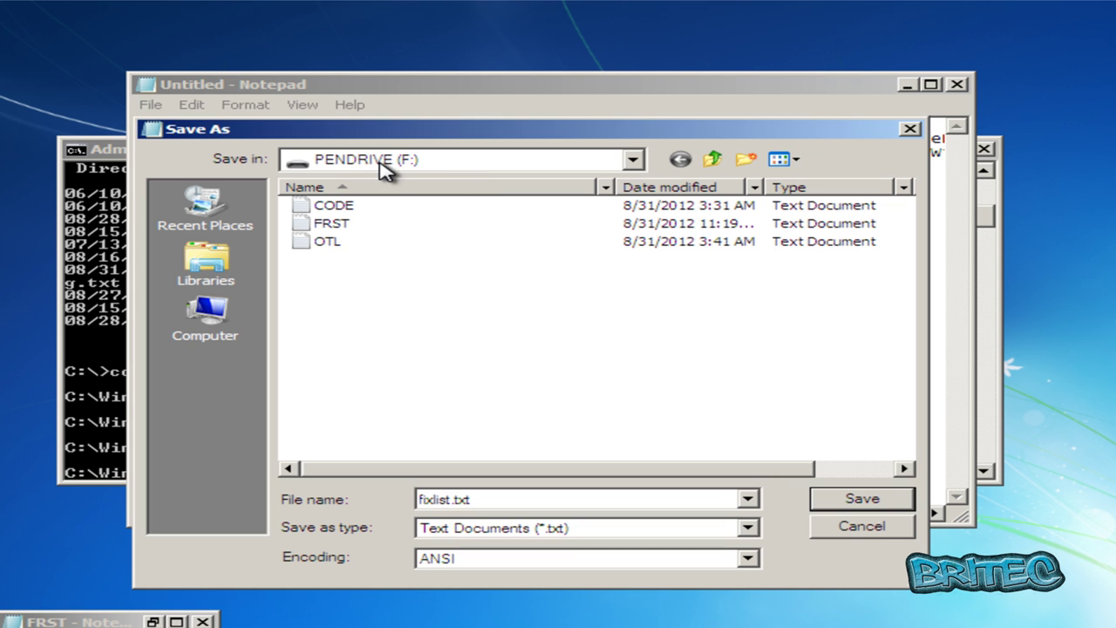
{"action": "left_click", "coordinate": [860, 504]}
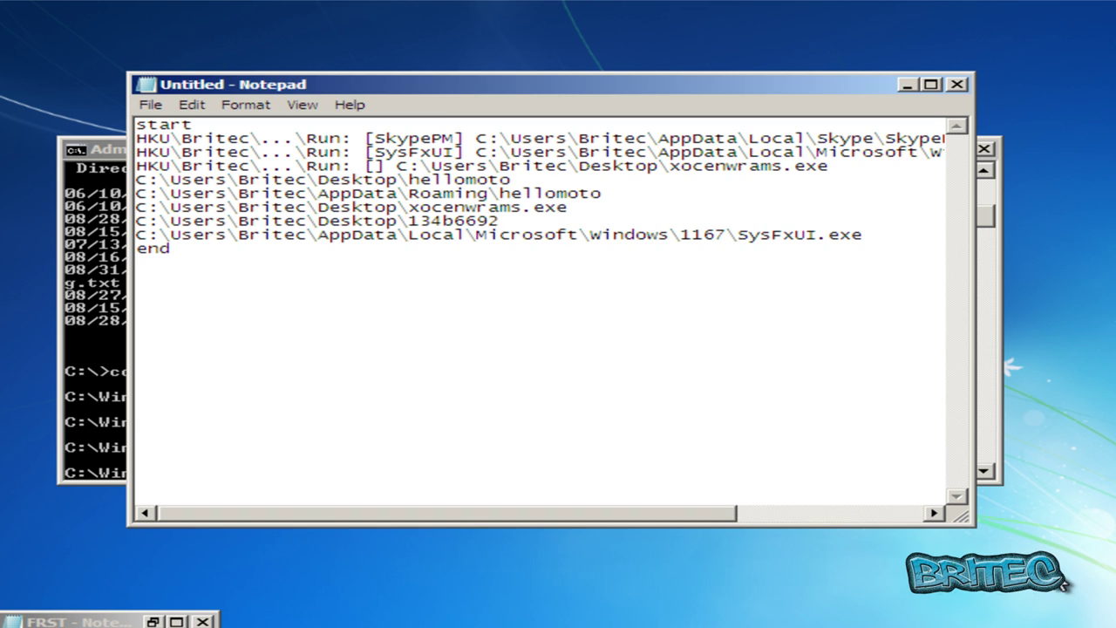
{"action": "left_click", "coordinate": [957, 85]}
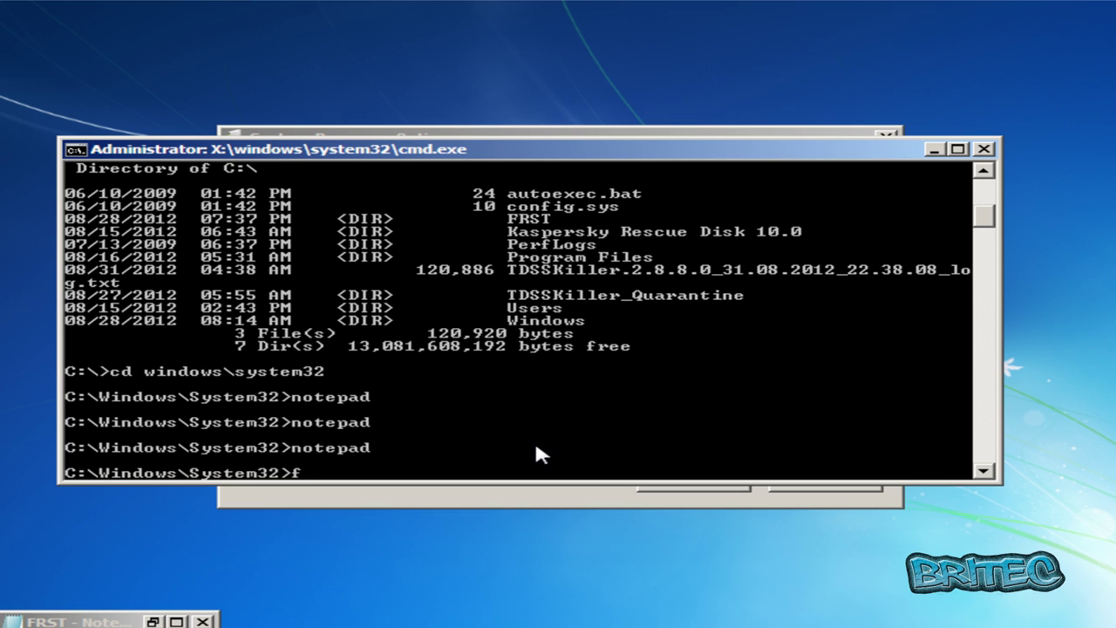
Switch the console to F: and run FRST.exe.
{"action": "key", "text": "Return"}
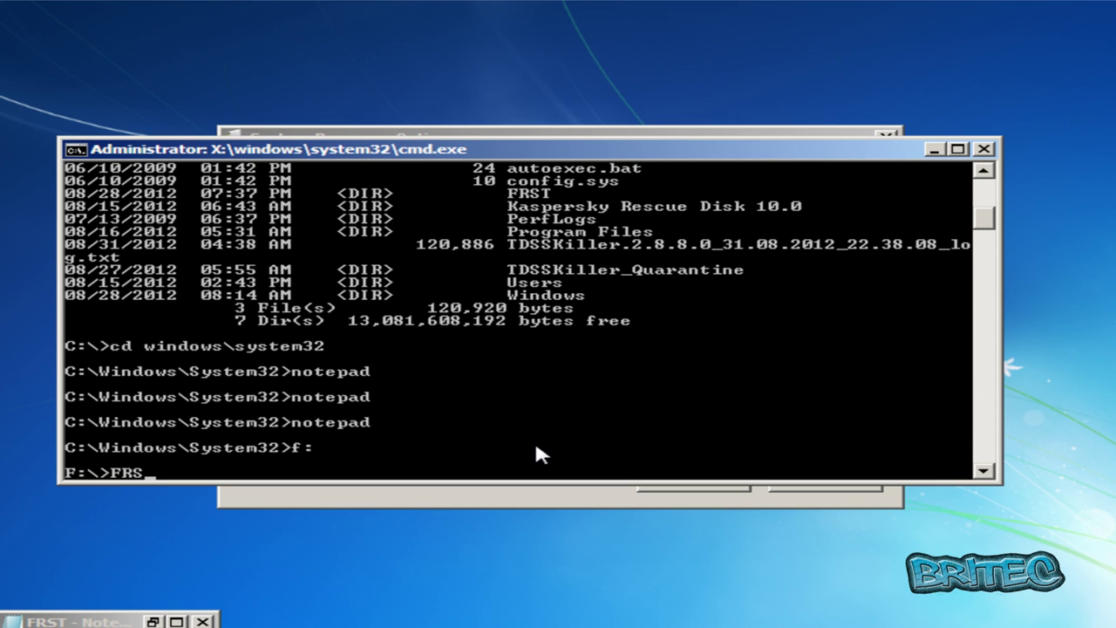
{"action": "type", "text": "FRST.exe"}
{"action": "key", "text": "Return"}
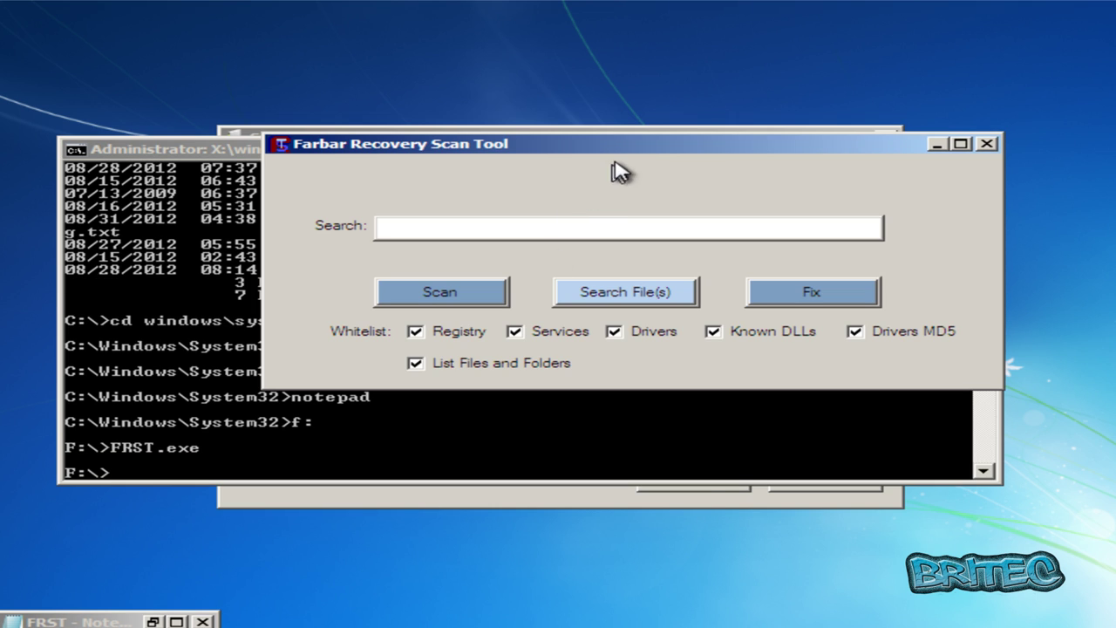
Run Fix in Farbar Recovery Scan Tool, acknowledge the completion message and close the tool.
{"action": "left_click_drag", "start_coordinate": [620, 152], "coordinate": [550, 198]}
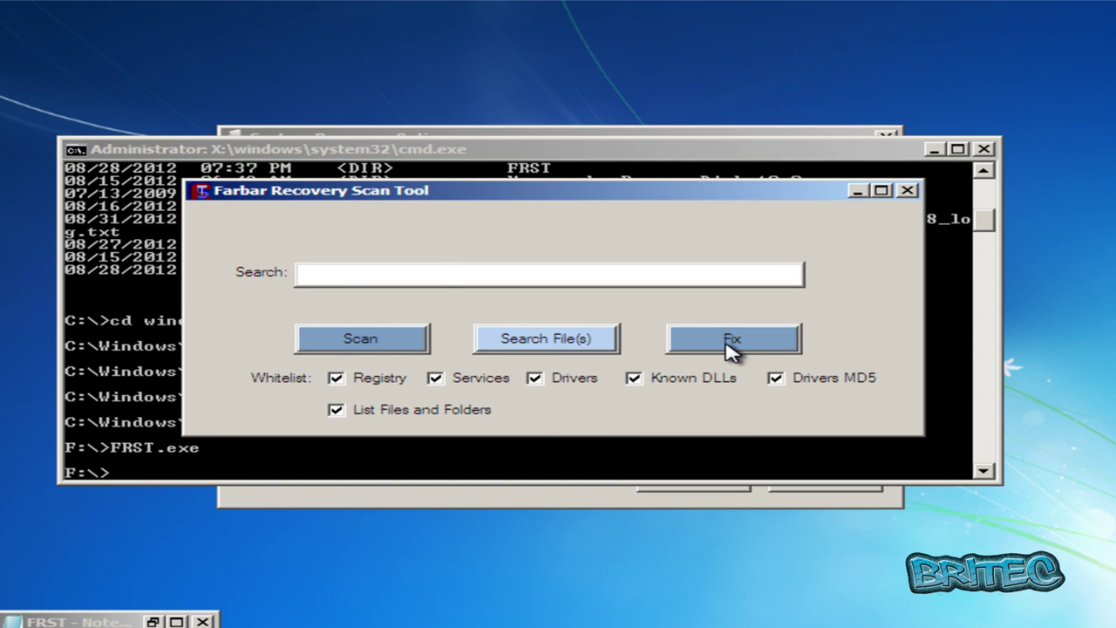
{"action": "left_click", "coordinate": [733, 342]}
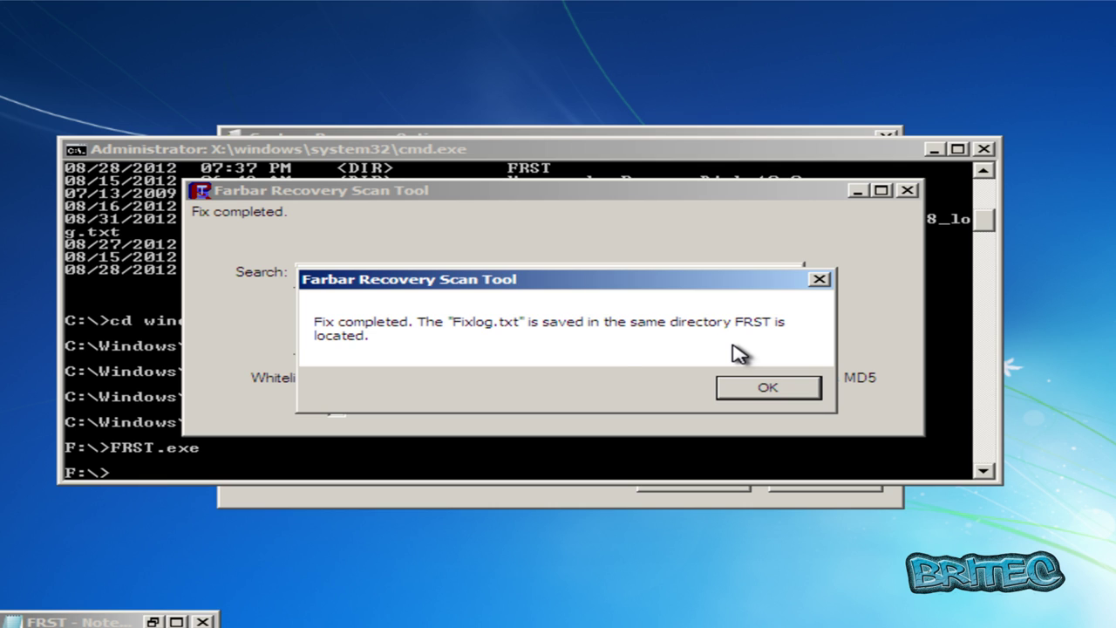
{"action": "left_click", "coordinate": [767, 389]}
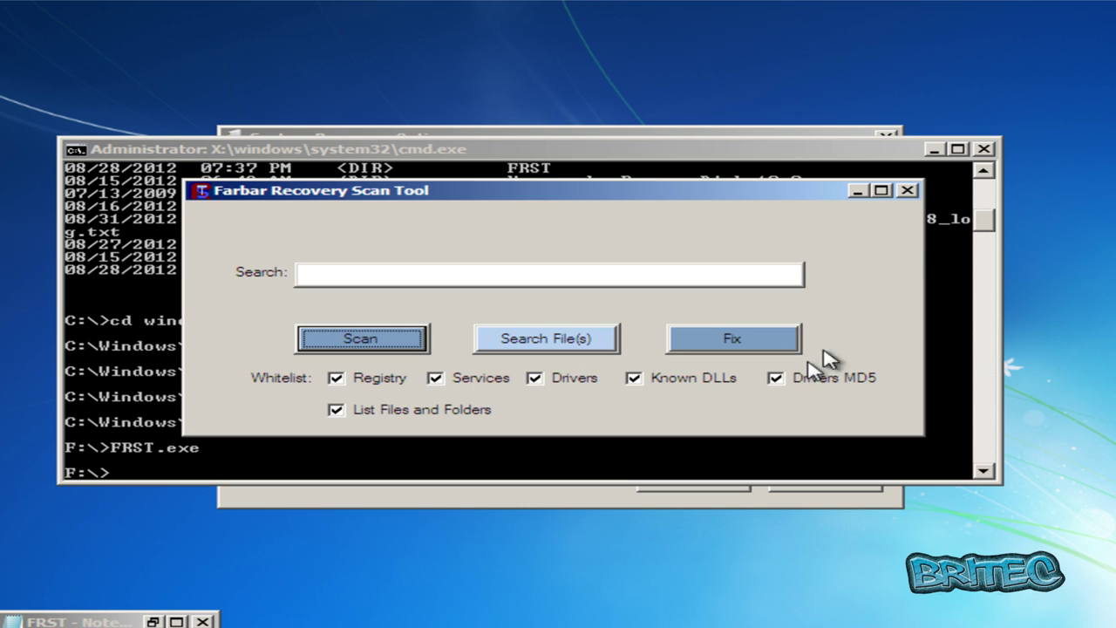
{"action": "left_click", "coordinate": [907, 191]}
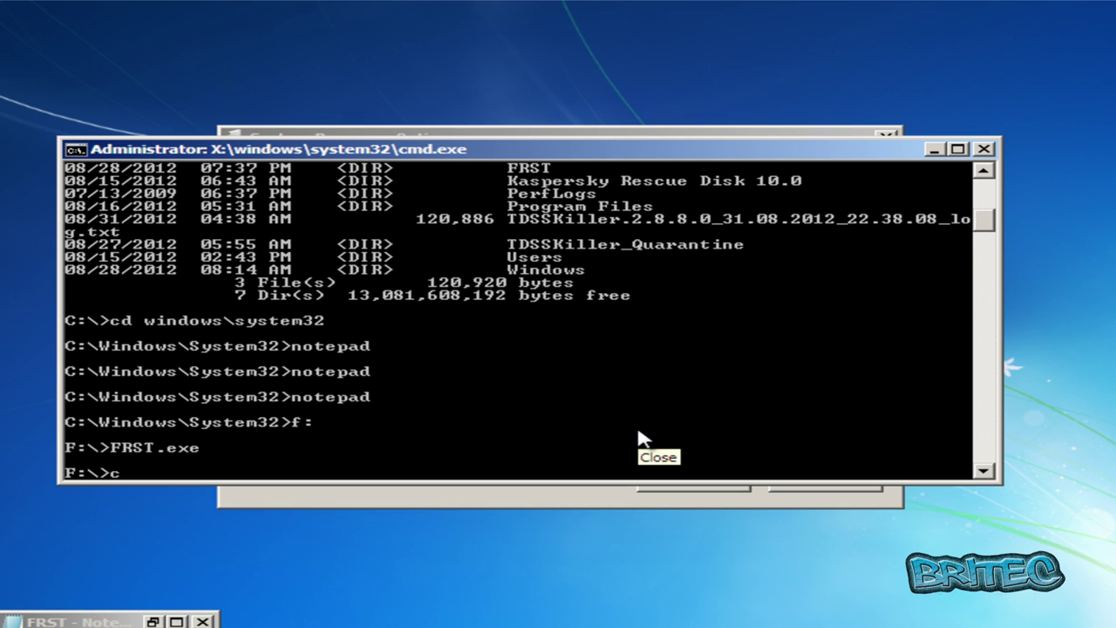
Switch the console to C: and launch Notepad.
{"action": "type", "text": "c:"}
{"action": "key", "text": "Return"}
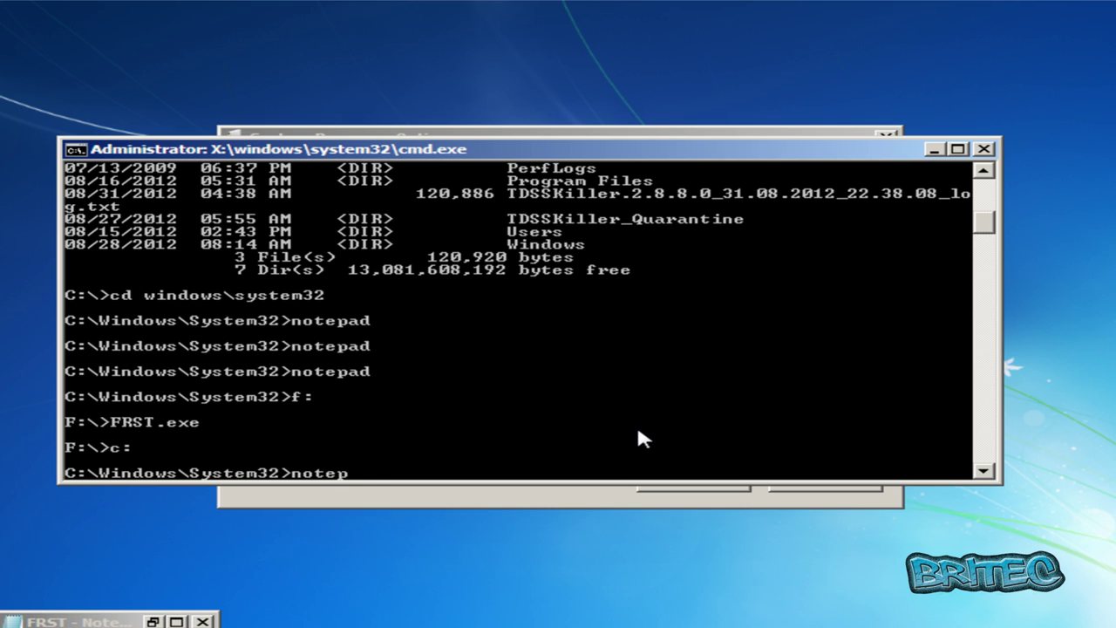
{"action": "type", "text": "notepad"}
{"action": "key", "text": "Return"}
Open Fixlog from PENDRIVE (F:), read it fully, then close it.
{"action": "left_click", "coordinate": [150, 104]}
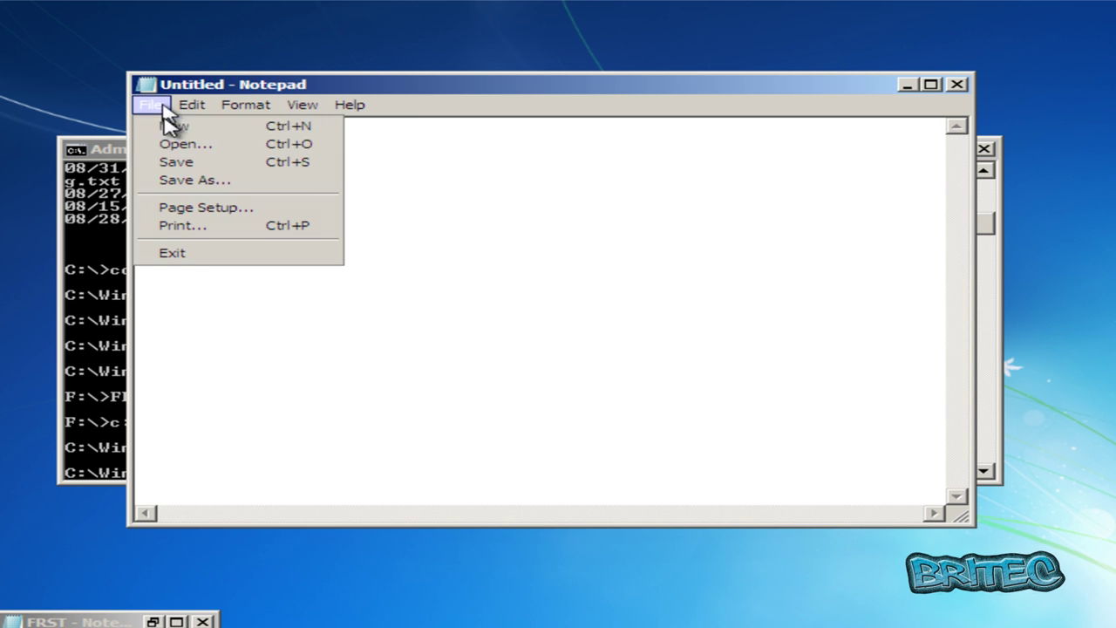
{"action": "left_click", "coordinate": [177, 144]}
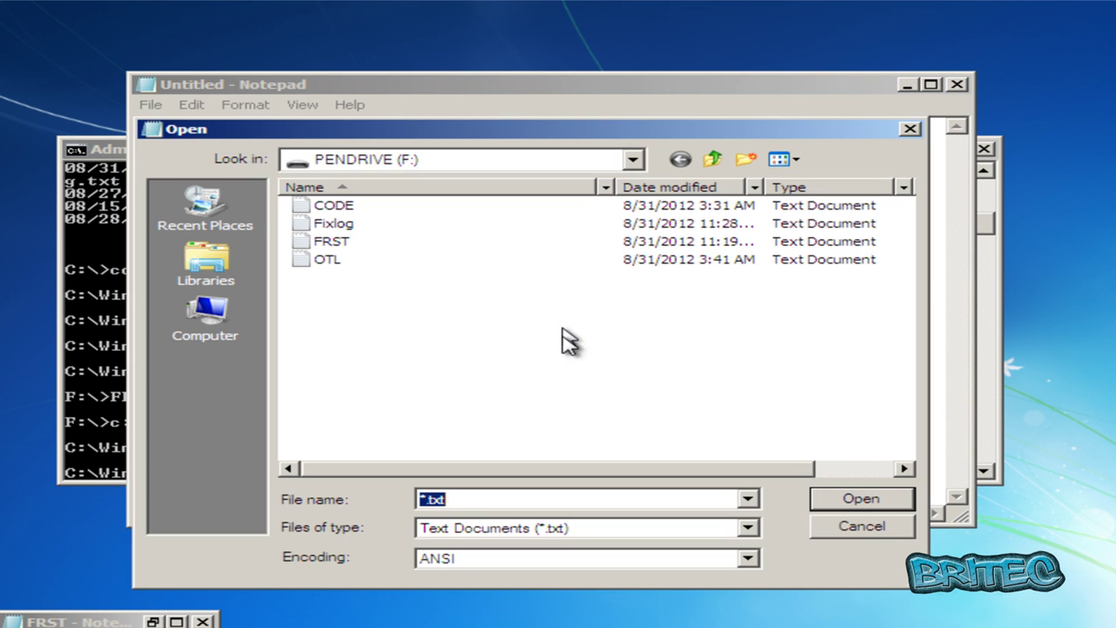
{"action": "double_click", "coordinate": [344, 225]}
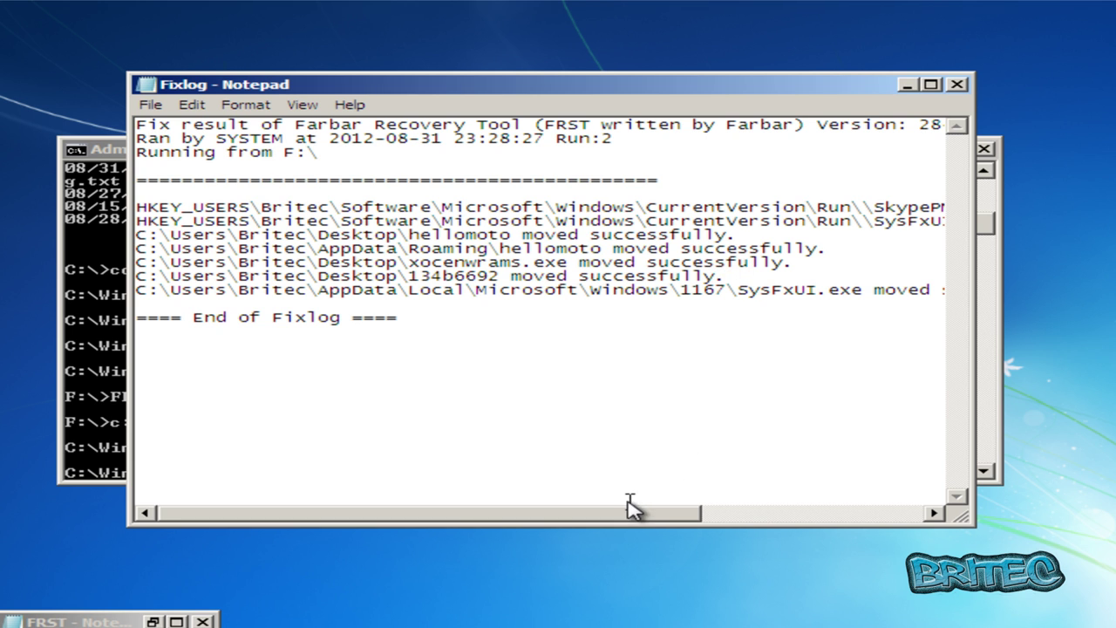
{"action": "left_click_drag", "start_coordinate": [622, 511], "coordinate": [853, 518]}
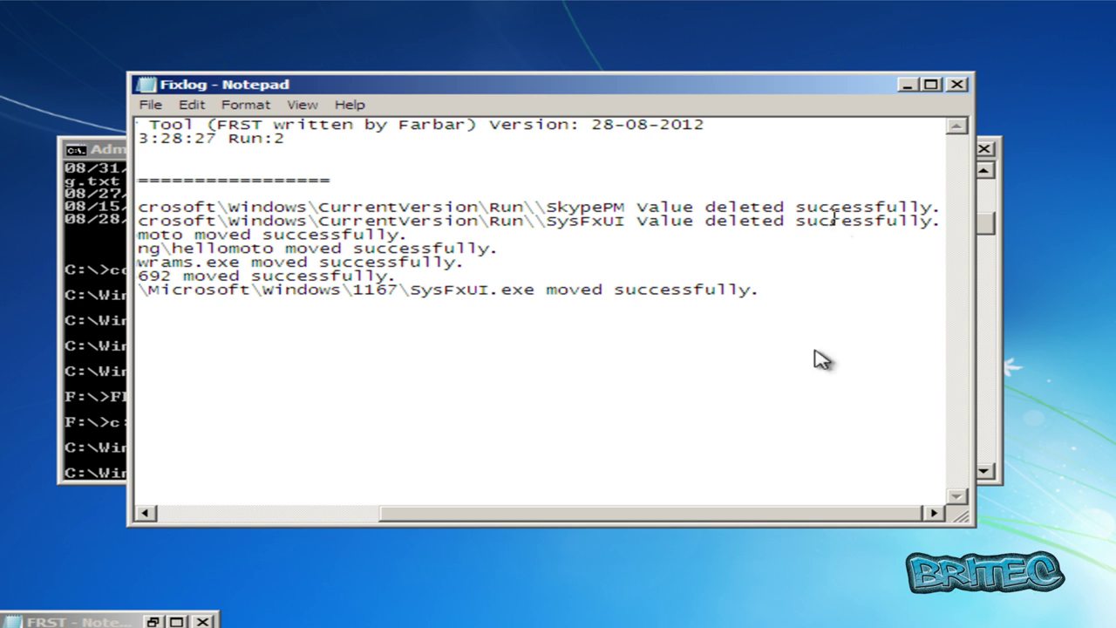
{"action": "left_click_drag", "start_coordinate": [747, 515], "coordinate": [464, 513]}
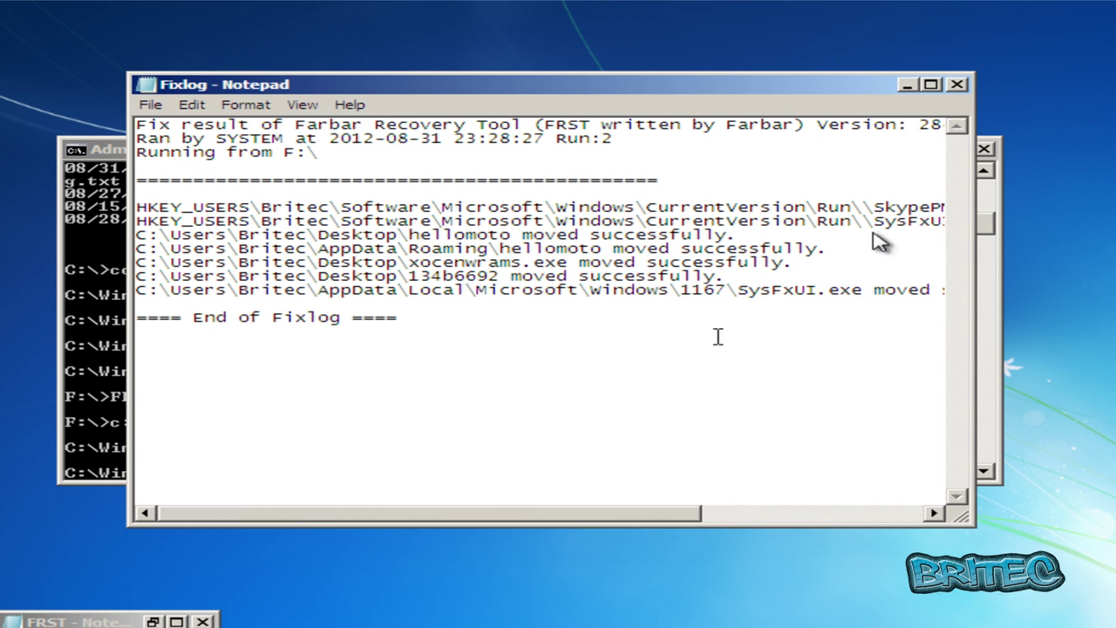
{"action": "left_click", "coordinate": [956, 84]}
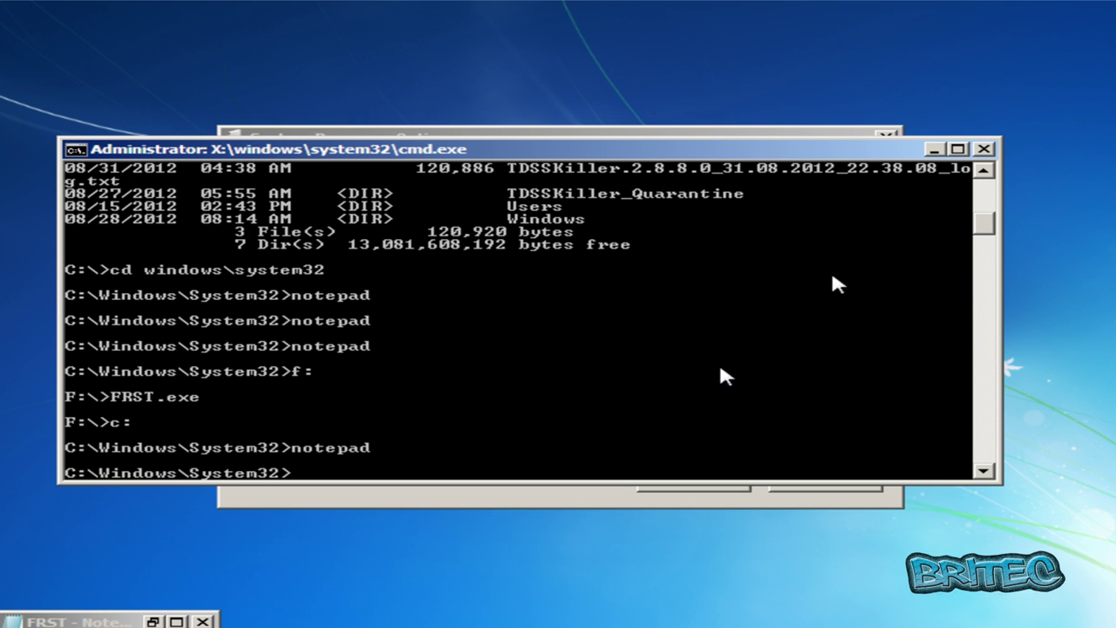
Close Command Prompt, discard changes to FRST.txt, and restart into Windows.
{"action": "left_click", "coordinate": [983, 149]}
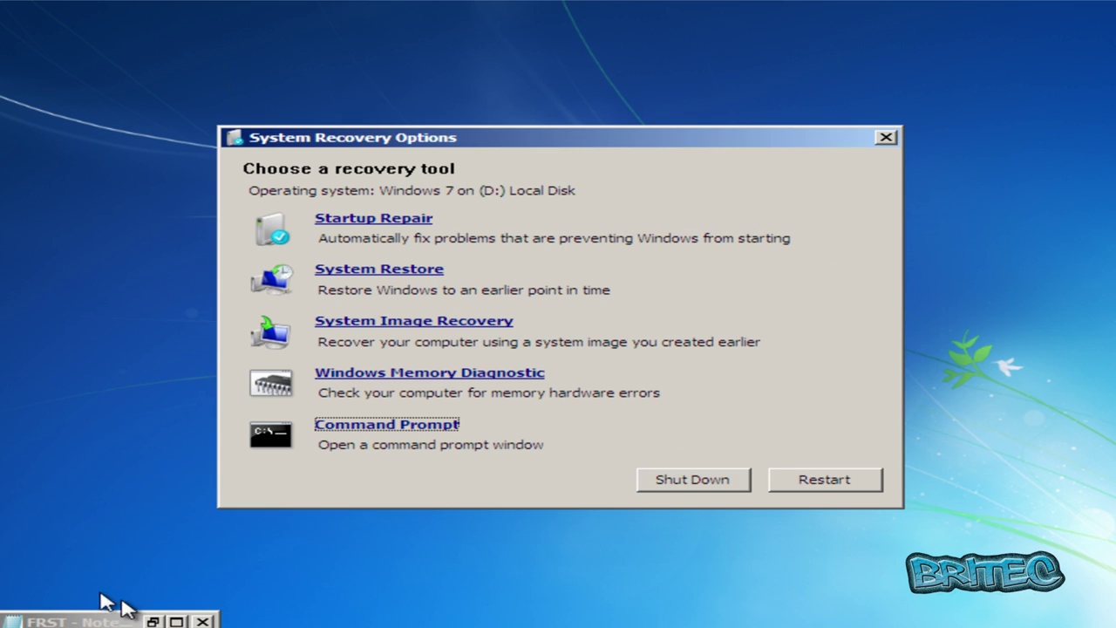
{"action": "left_click", "coordinate": [202, 621]}
{"action": "left_click", "coordinate": [624, 342]}
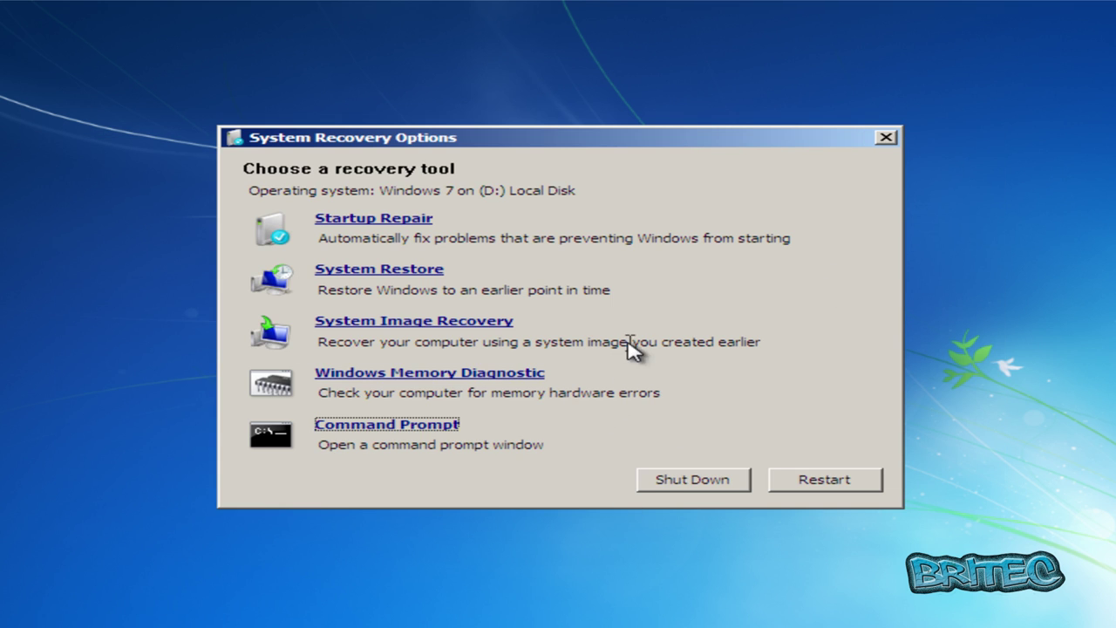
{"action": "left_click", "coordinate": [824, 480]}
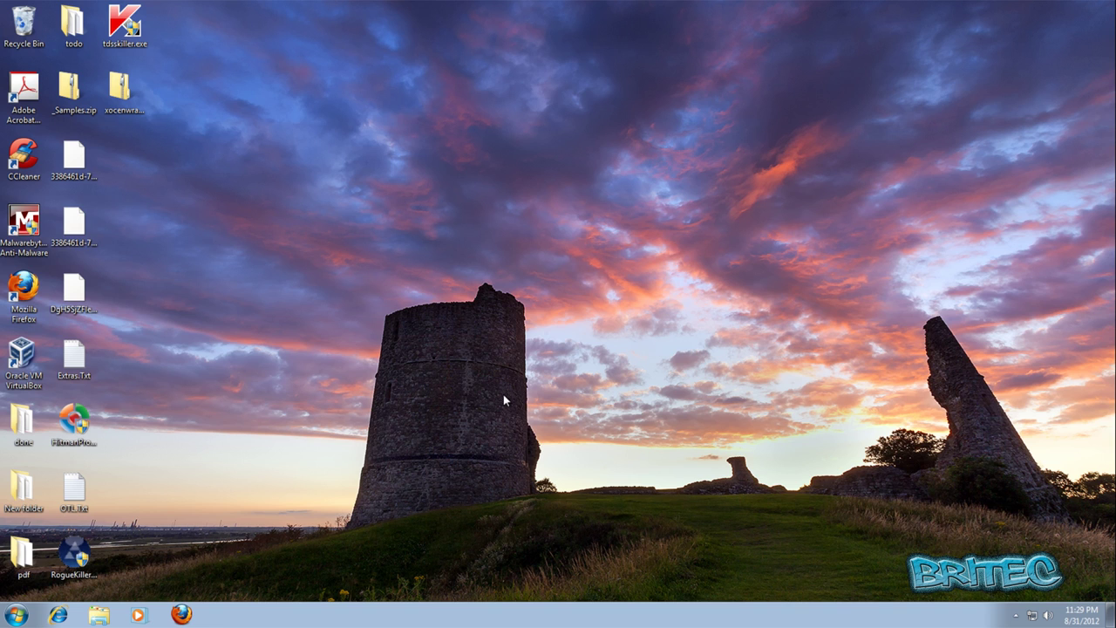
Gather the Malwarebytes, HitmanPro and tdsskiller.exe icons, then launch Malwarebytes, approving UAC.
{"action": "left_click_drag", "start_coordinate": [23, 223], "coordinate": [441, 226]}
{"action": "left_click_drag", "start_coordinate": [74, 420], "coordinate": [479, 229]}
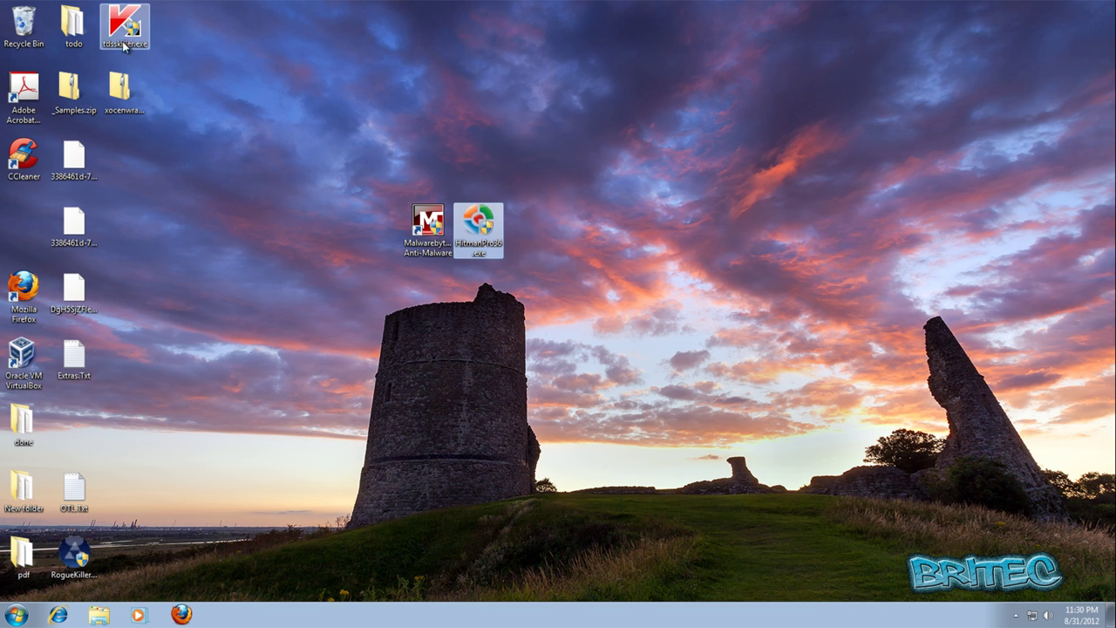
{"action": "left_click_drag", "start_coordinate": [124, 38], "coordinate": [384, 242]}
{"action": "double_click", "coordinate": [425, 228]}
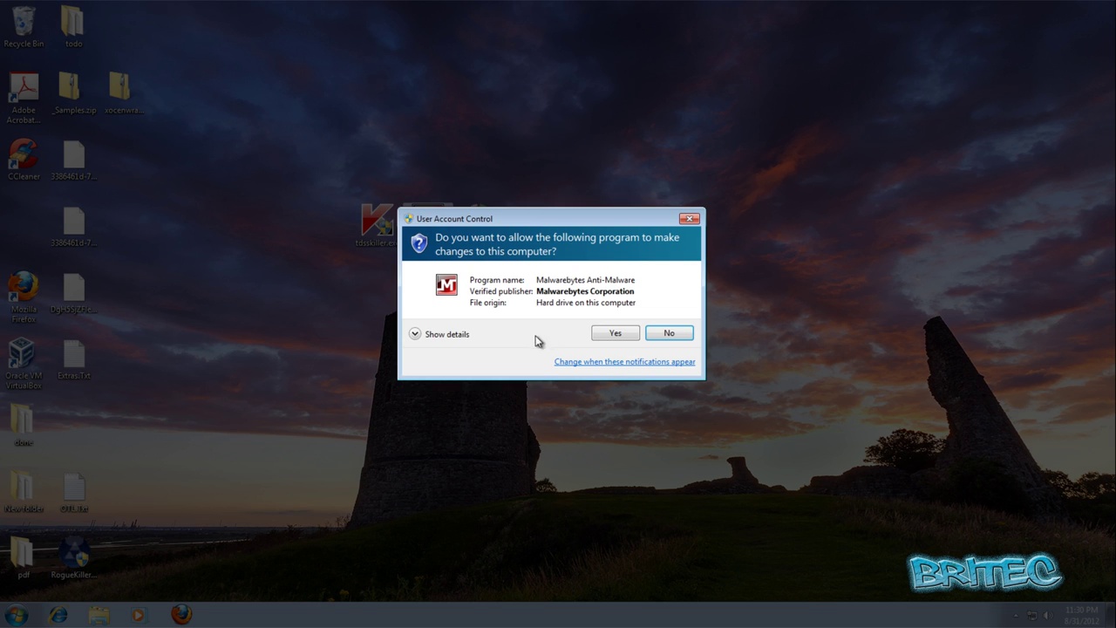
{"action": "left_click", "coordinate": [606, 336]}
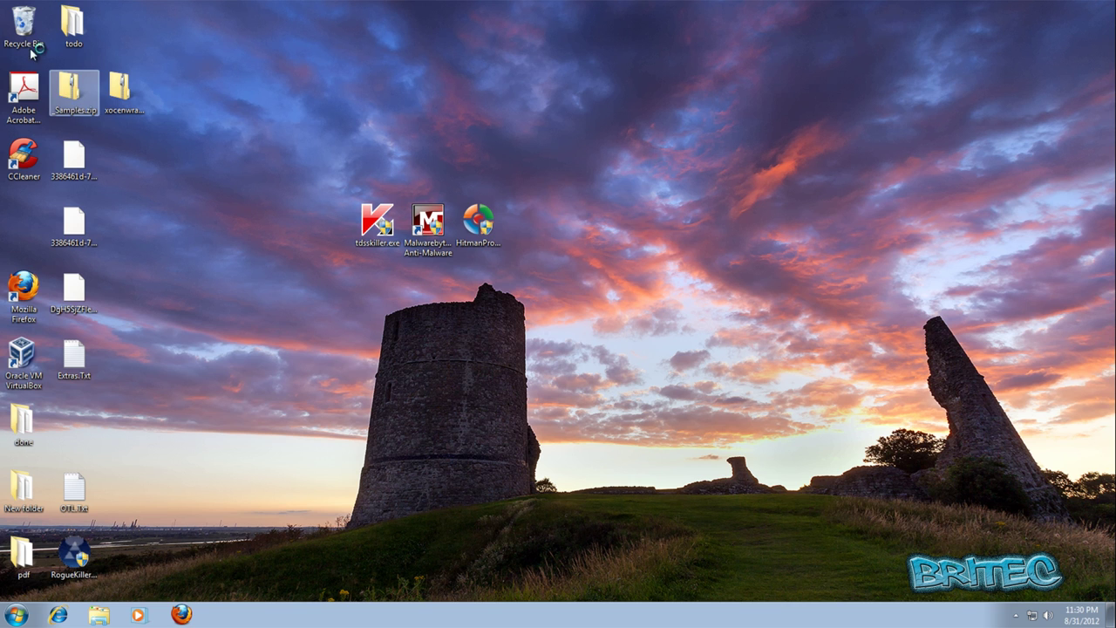
Empty the Recycle Bin, confirming permanent deletion.
{"action": "right_click", "coordinate": [26, 22]}
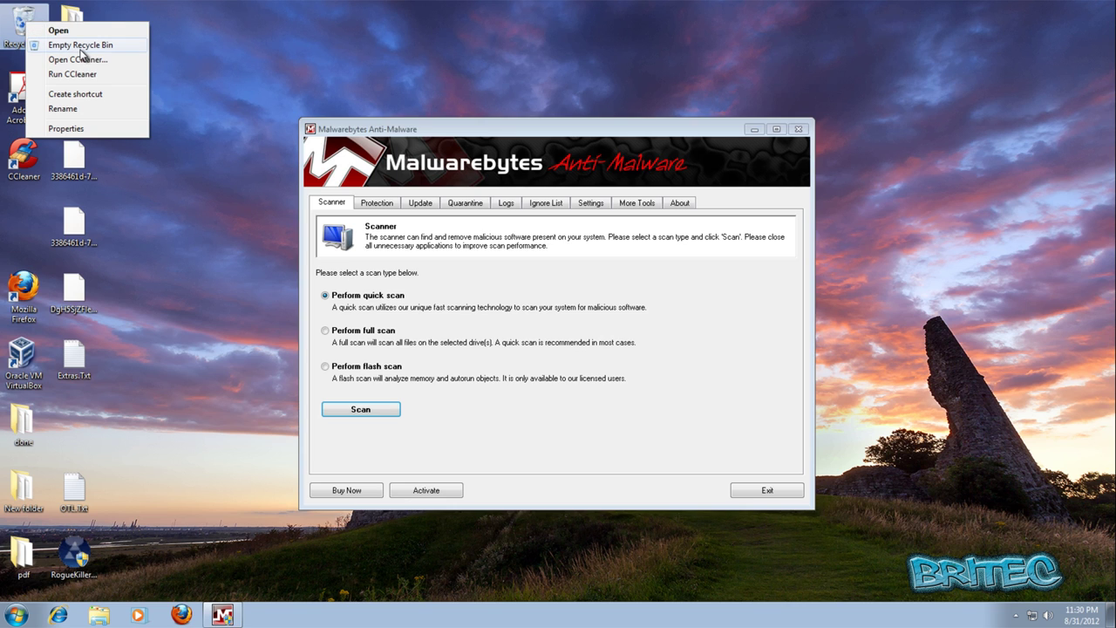
{"action": "left_click", "coordinate": [72, 44]}
{"action": "left_click", "coordinate": [609, 318]}
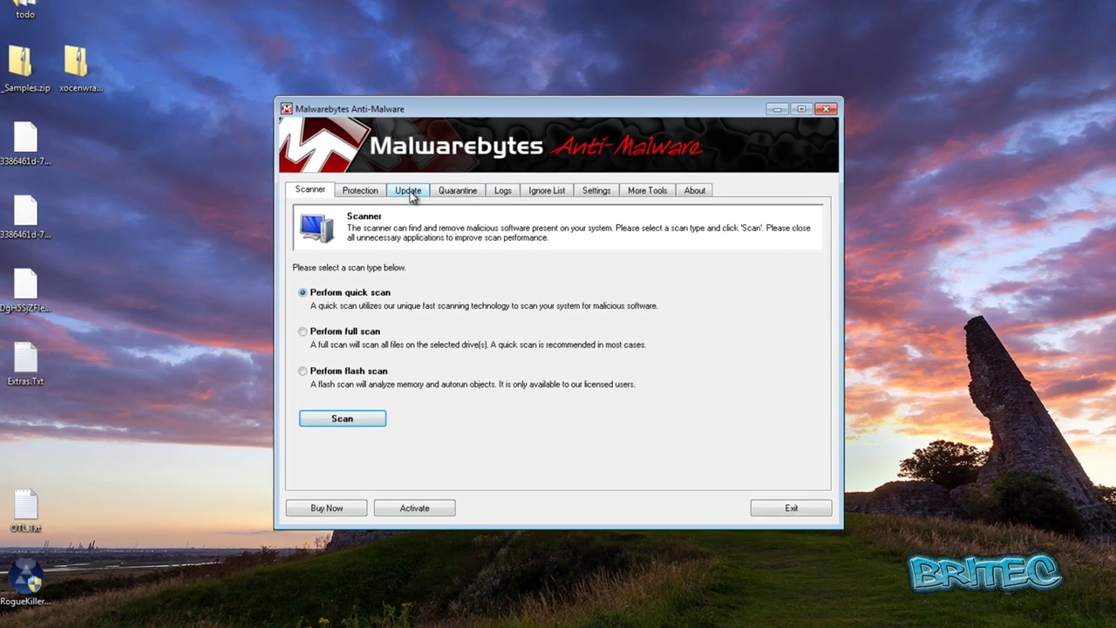
Update the database to v2012.08.31.06 and start a quick scan.
{"action": "left_click", "coordinate": [420, 202]}
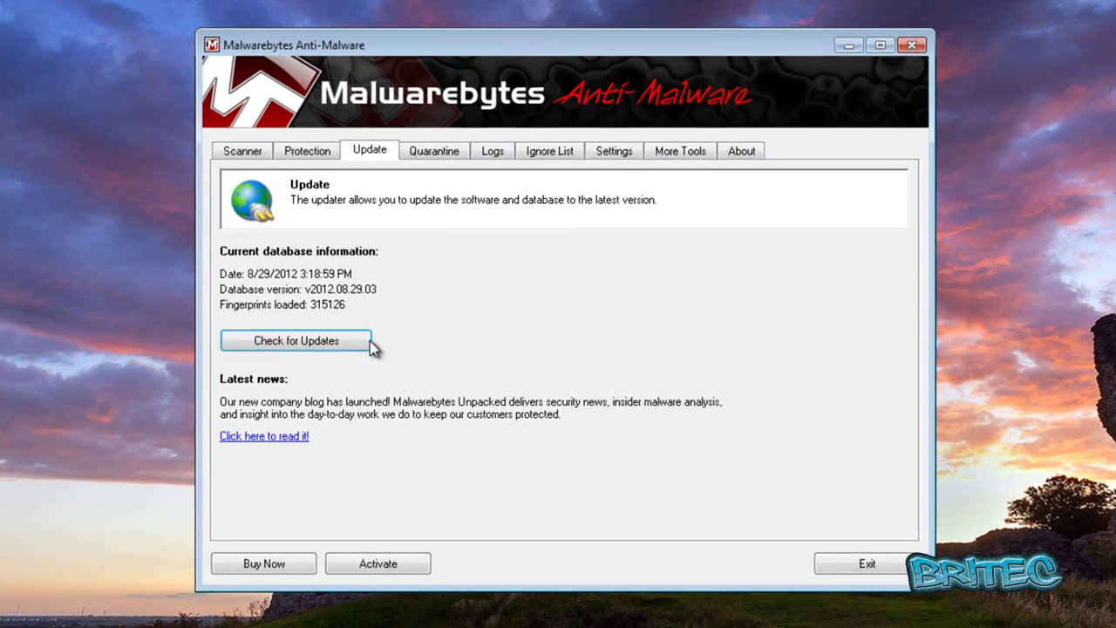
{"action": "left_click", "coordinate": [410, 335]}
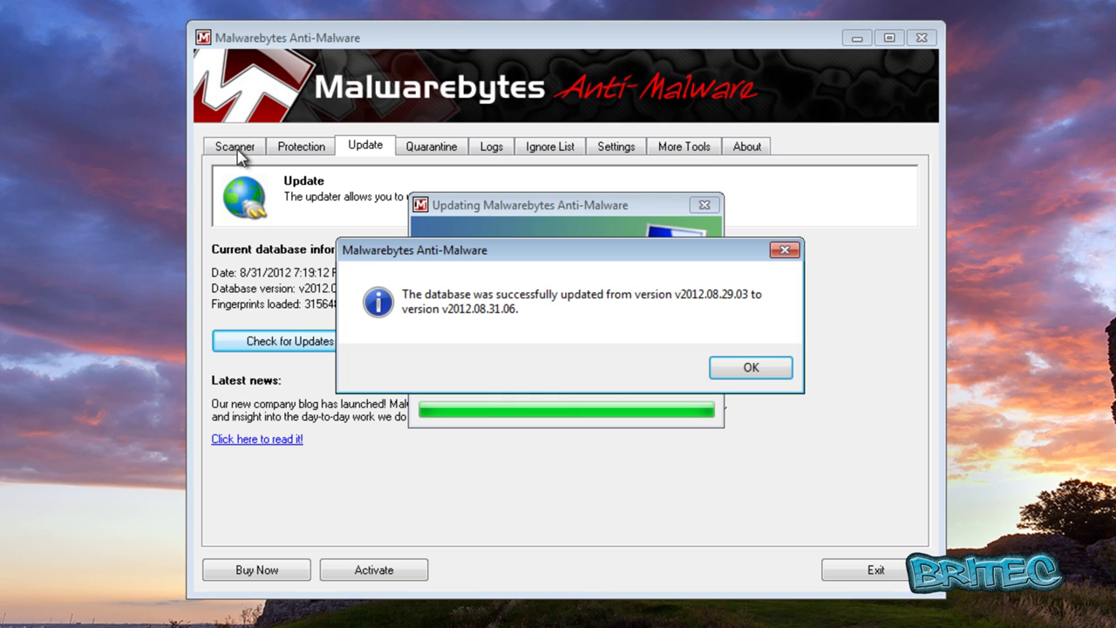
{"action": "left_click", "coordinate": [747, 372]}
{"action": "left_click", "coordinate": [245, 145]}
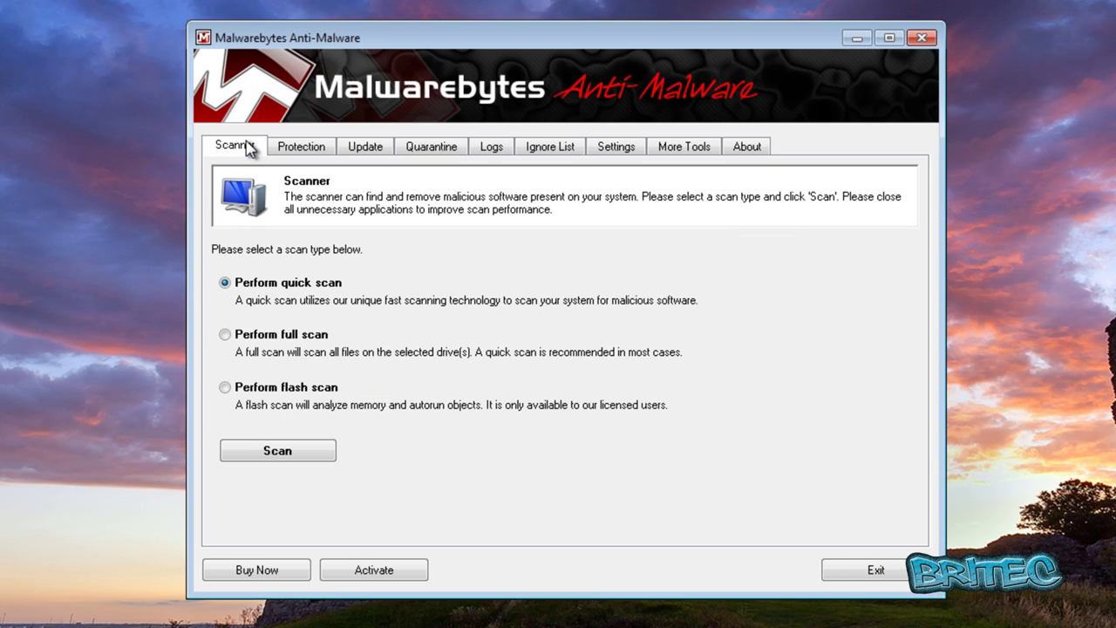
{"action": "left_click", "coordinate": [279, 452]}
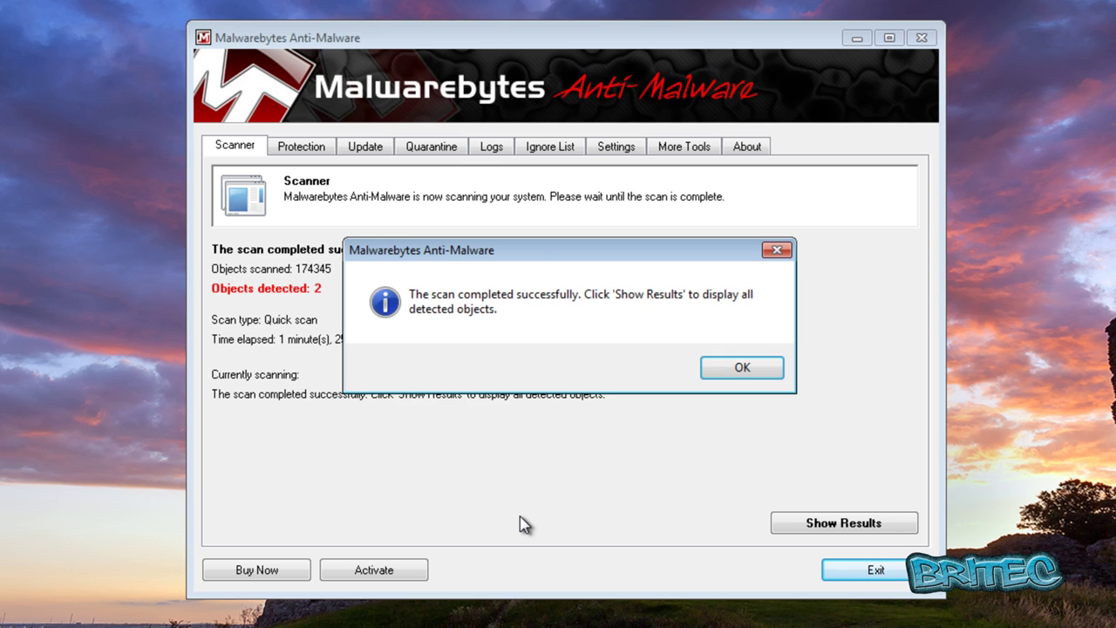
Show the 2 detected objects and remove both Trojan.Zaccess registry entries, closing the removal log.
{"action": "left_click", "coordinate": [741, 370]}
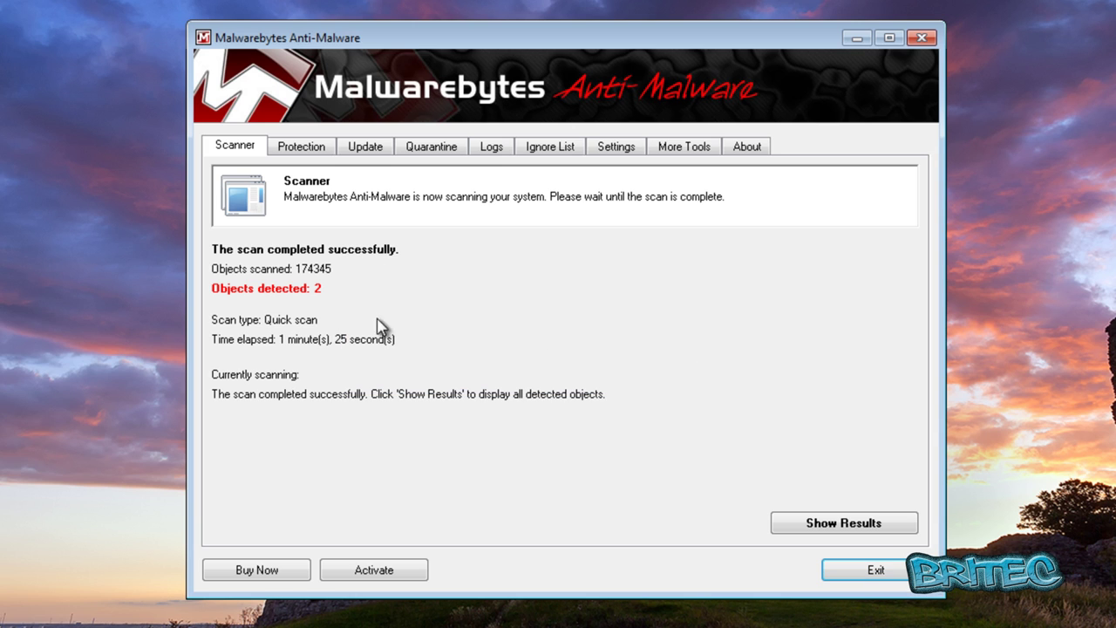
{"action": "left_click", "coordinate": [824, 526]}
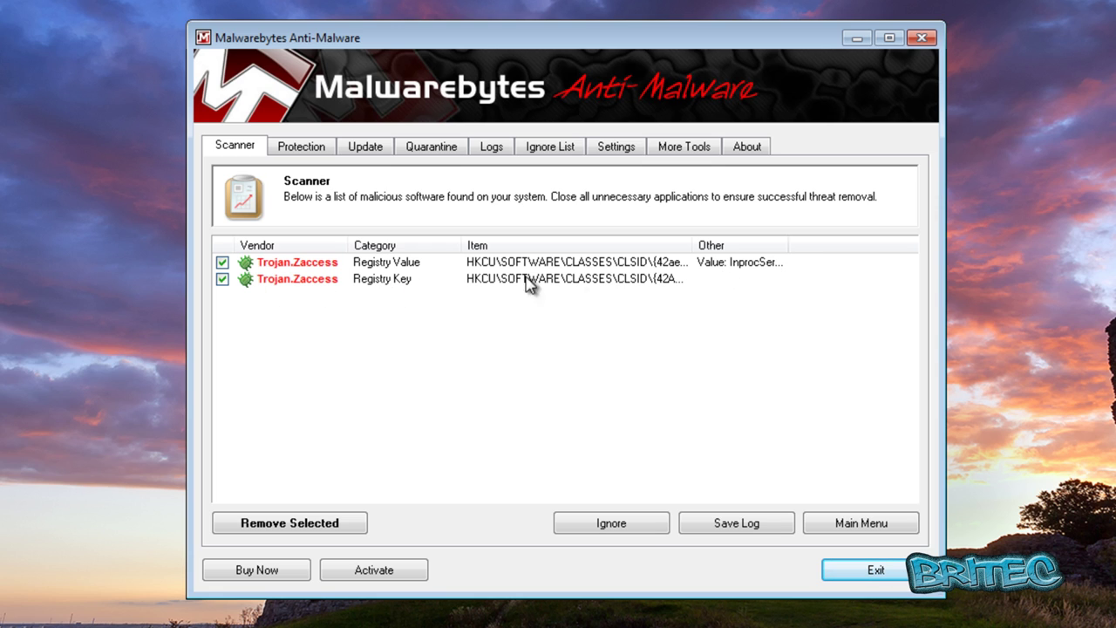
{"action": "left_click_drag", "start_coordinate": [693, 245], "coordinate": [801, 248]}
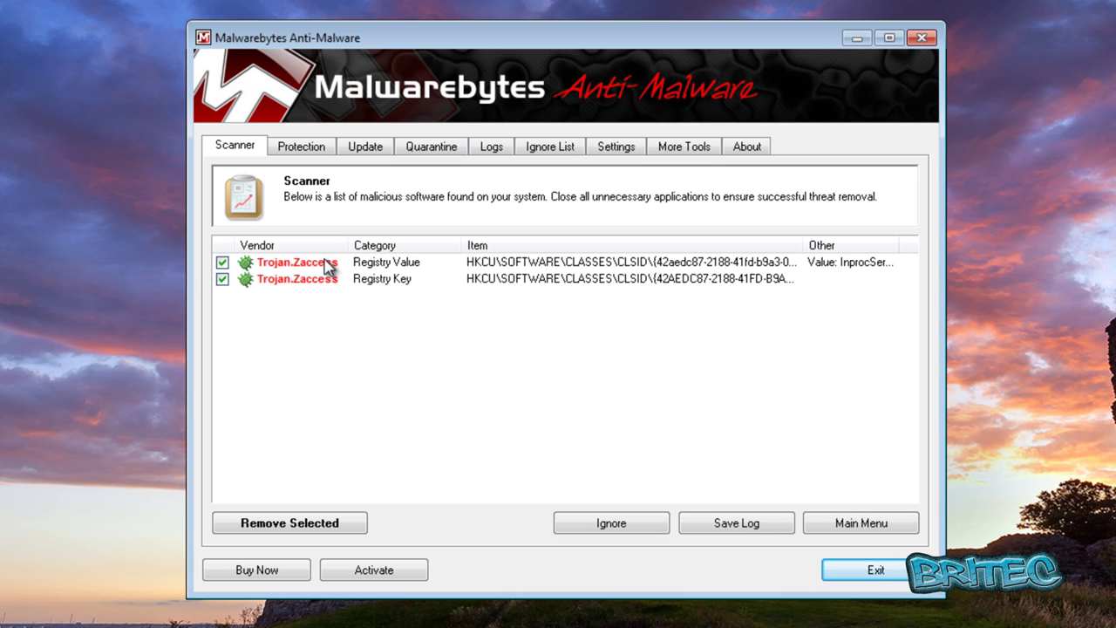
{"action": "left_click", "coordinate": [294, 521]}
{"action": "left_click_drag", "start_coordinate": [552, 159], "coordinate": [777, 152]}
{"action": "left_click", "coordinate": [883, 137]}
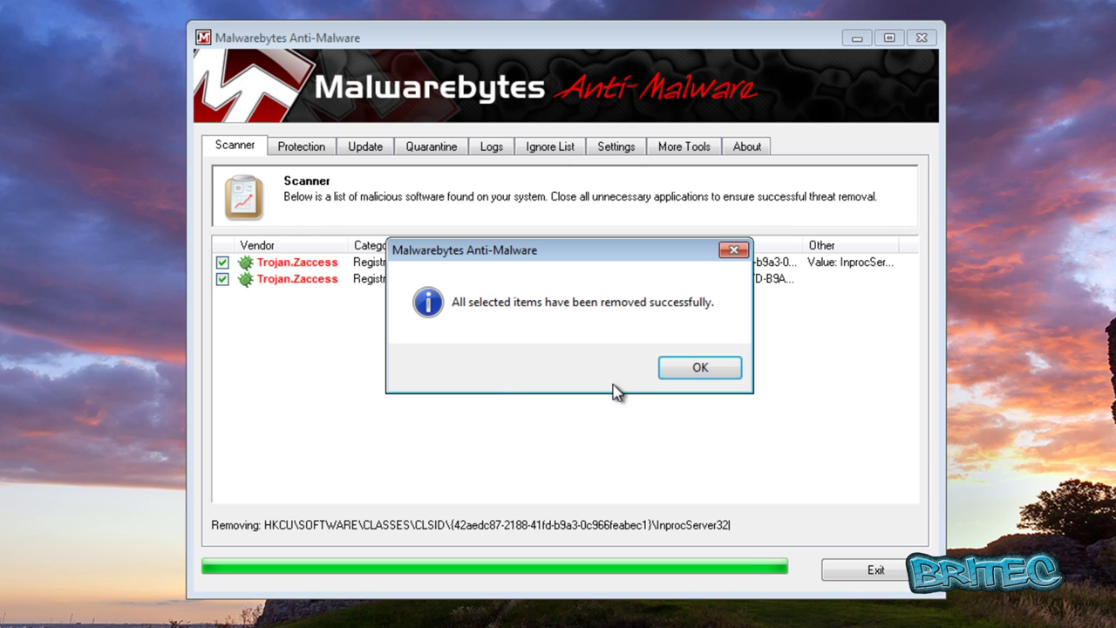
{"action": "left_click", "coordinate": [700, 367]}
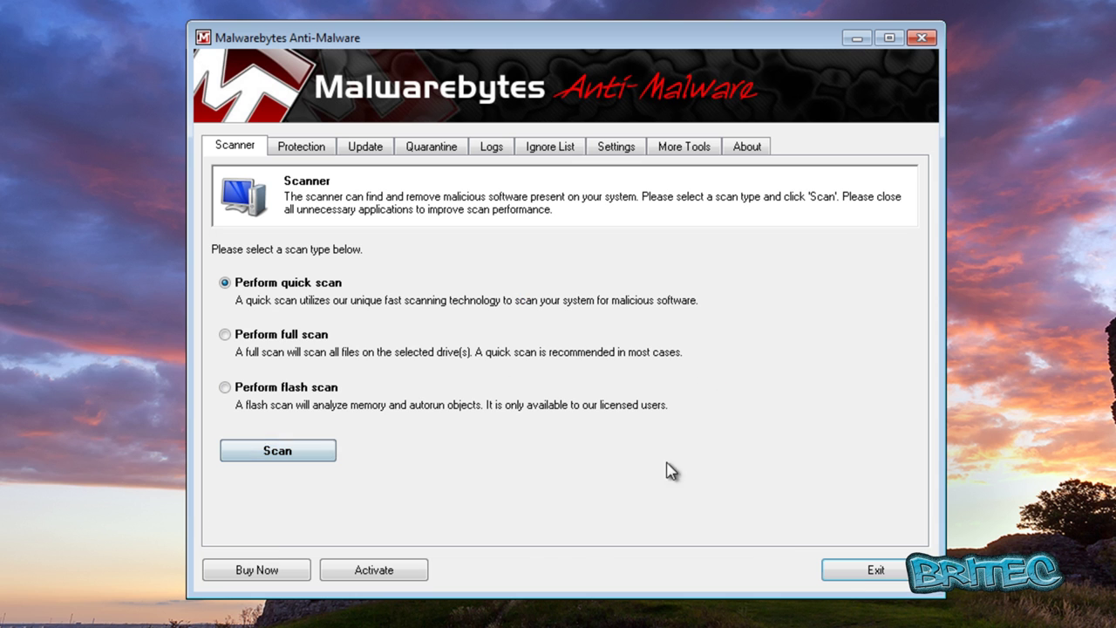
Exit Malwarebytes Anti-Malware, leaving the tdsskiller, Malwarebytes and HitmanPro icons on the desktop.
{"action": "left_click", "coordinate": [875, 569]}
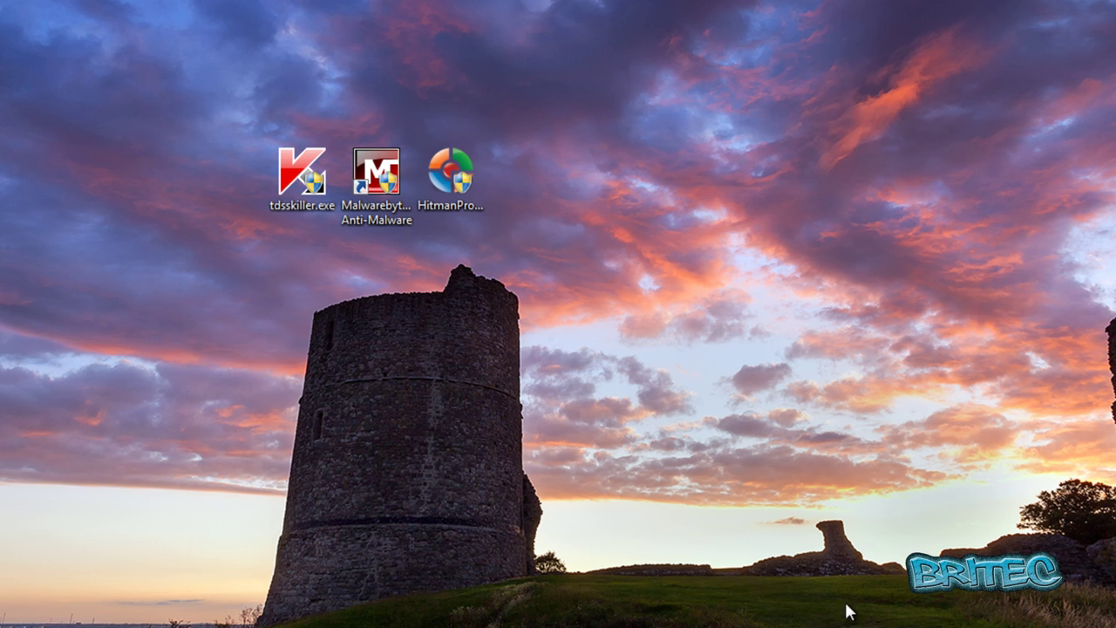
{"action": "left_click_drag", "start_coordinate": [306, 204], "coordinate": [540, 281]}
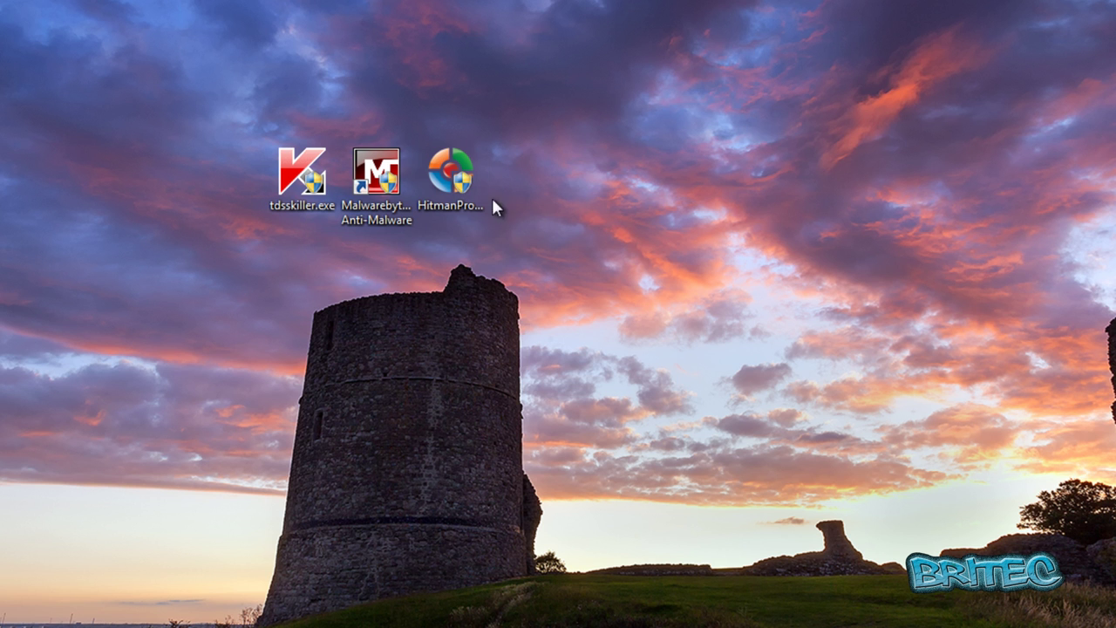